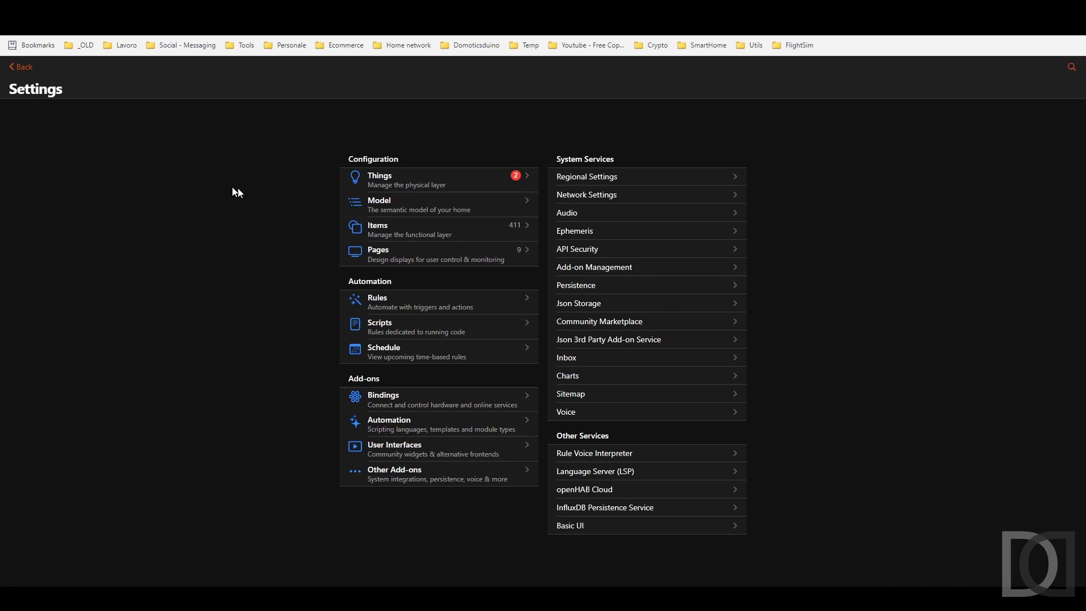
# Start a new item named itEnableRule with the label Abililta.
pyautogui.click(388, 232)
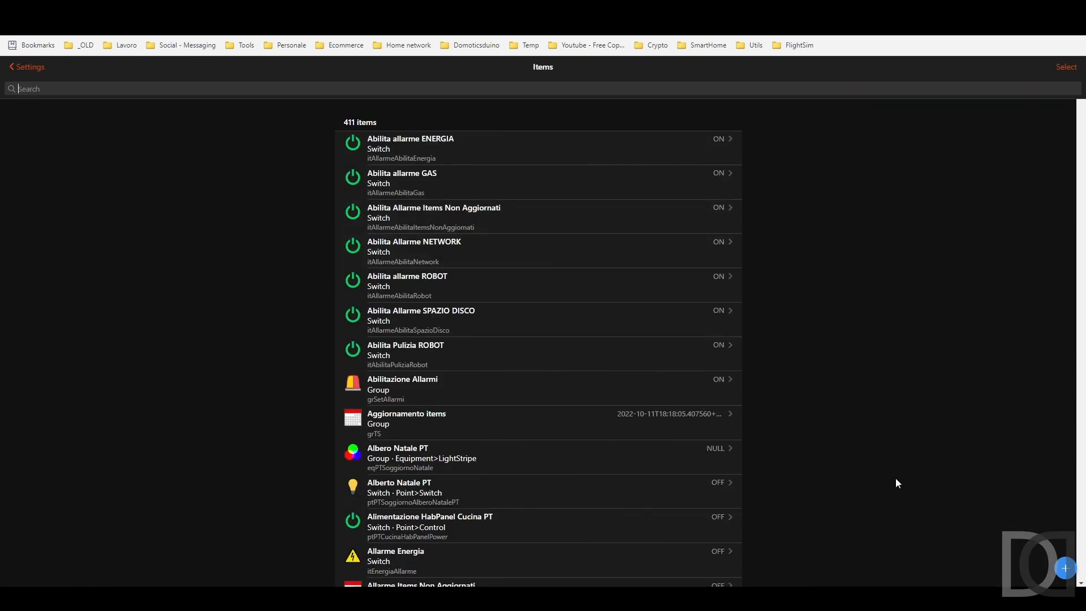
pyautogui.click(1065, 568)
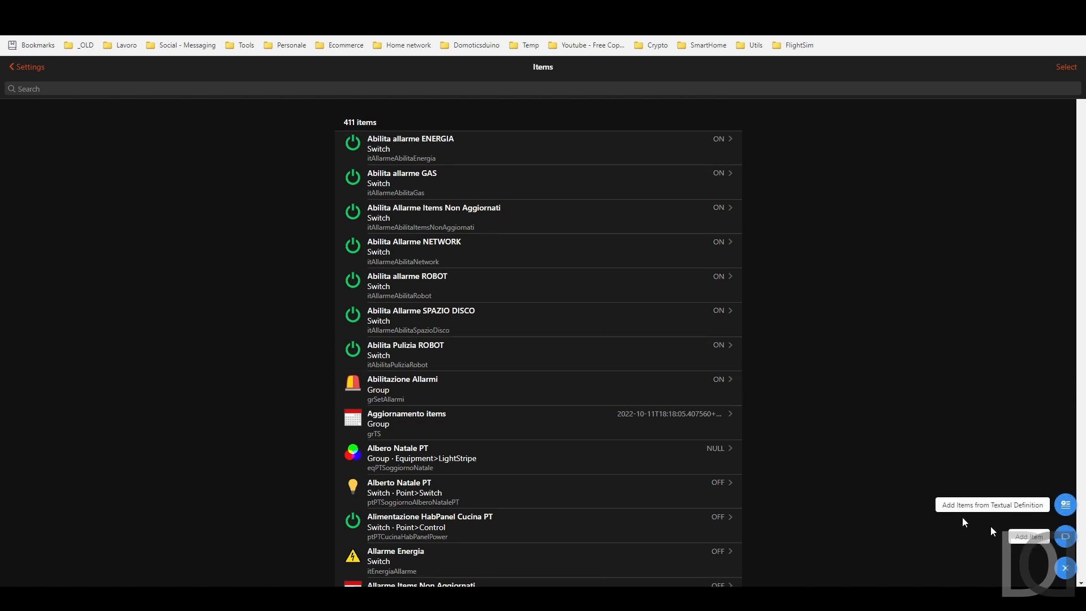
pyautogui.click(1063, 537)
pyautogui.write('it')
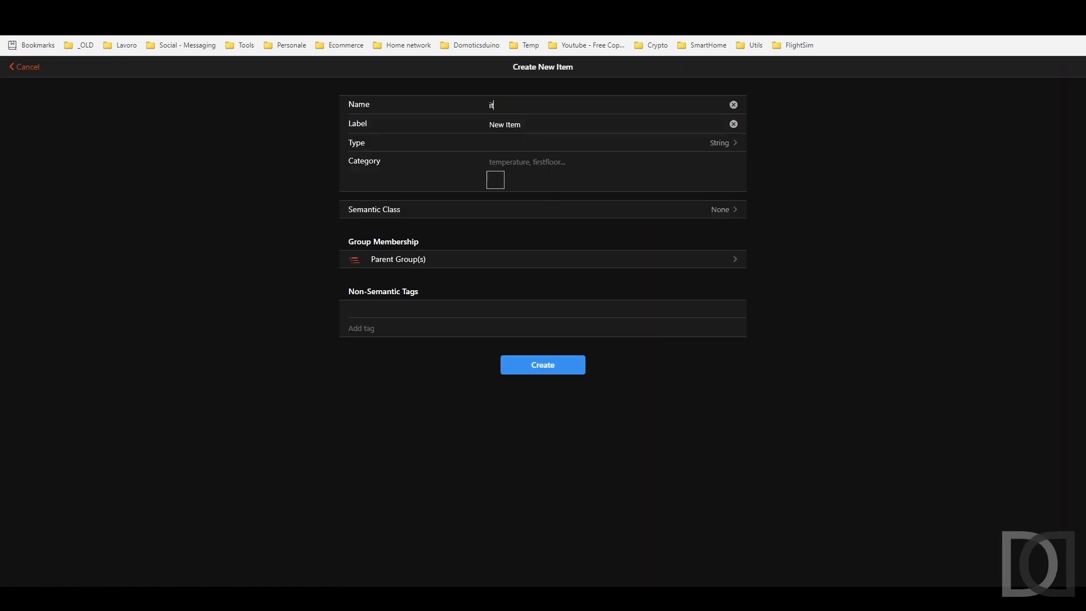
pyautogui.write('EnableRule')
pyautogui.press('Tab')
pyautogui.write('Abililta')
# Set the new item's type to Switch and its category to switch, and create it.
pyautogui.click(707, 144)
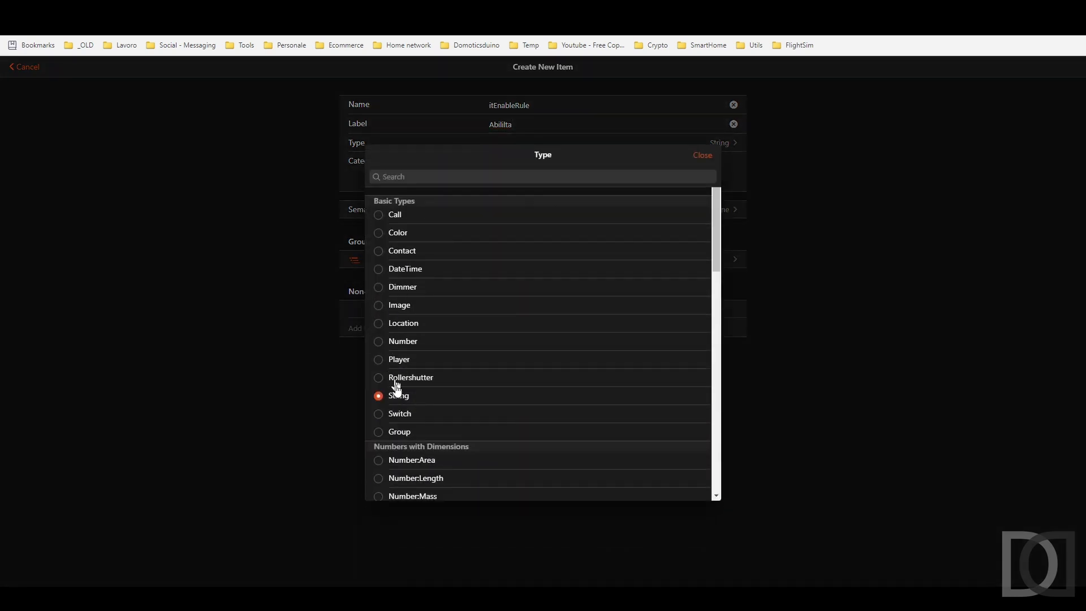
pyautogui.click(403, 414)
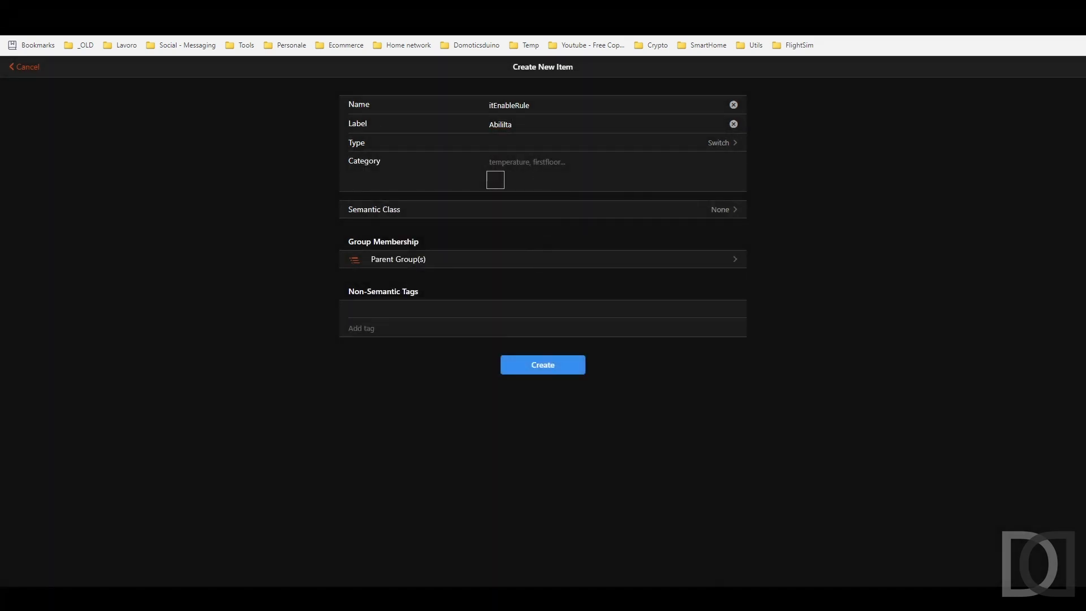
pyautogui.write('swit')
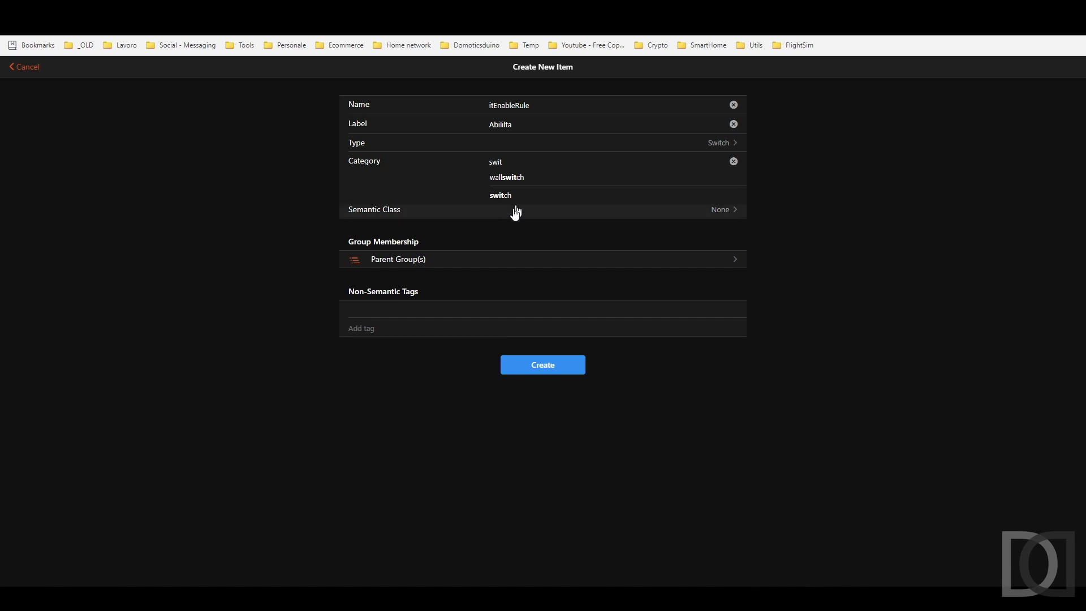
pyautogui.click(503, 199)
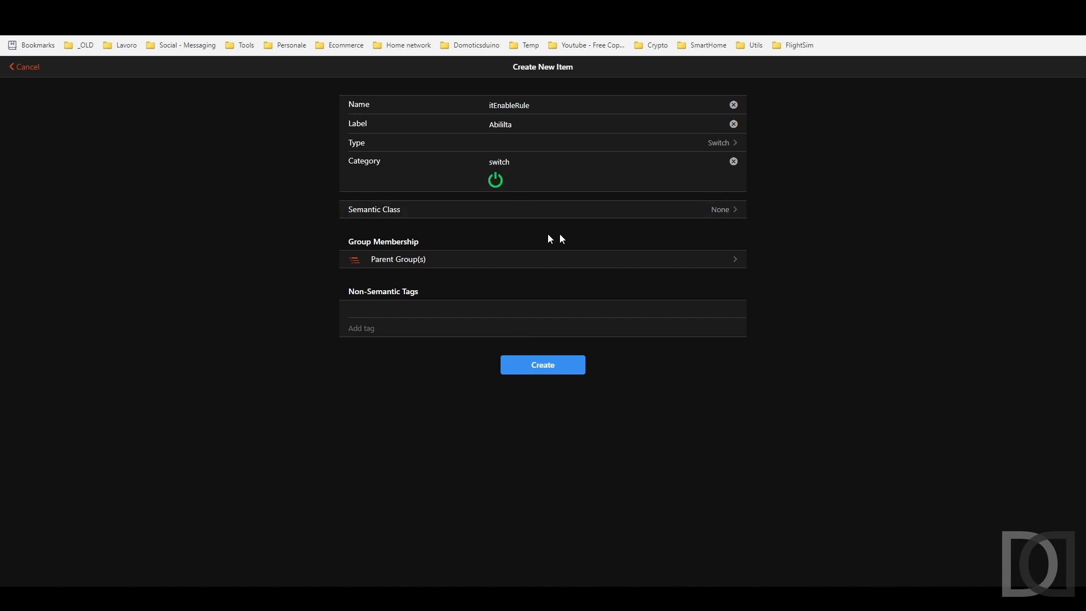
pyautogui.click(549, 363)
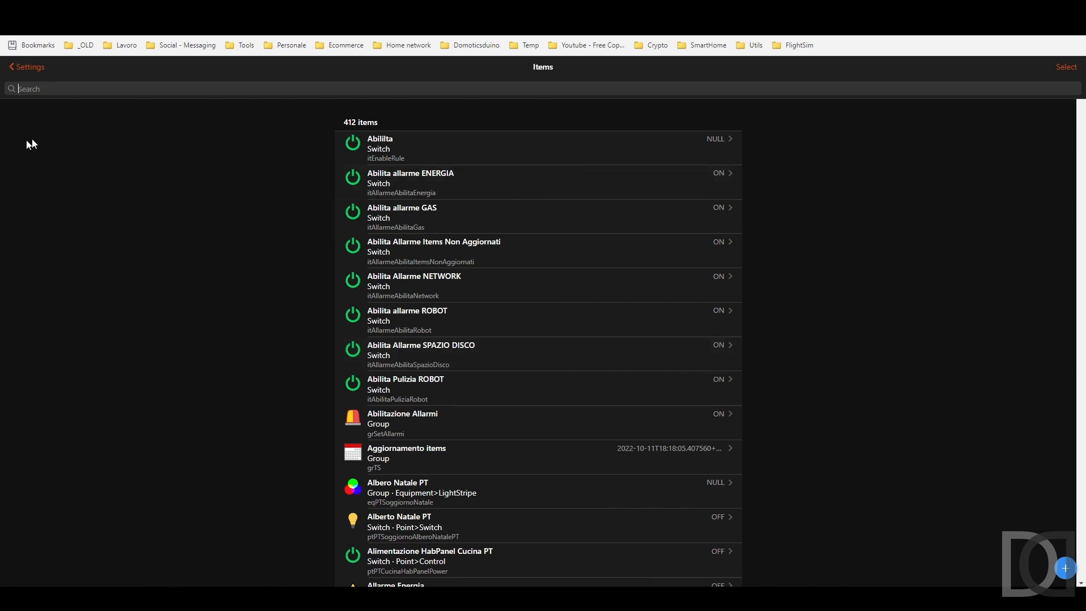
# Open the Accendi Luce AUTO rule and start adding an Item Condition to it.
pyautogui.click(42, 68)
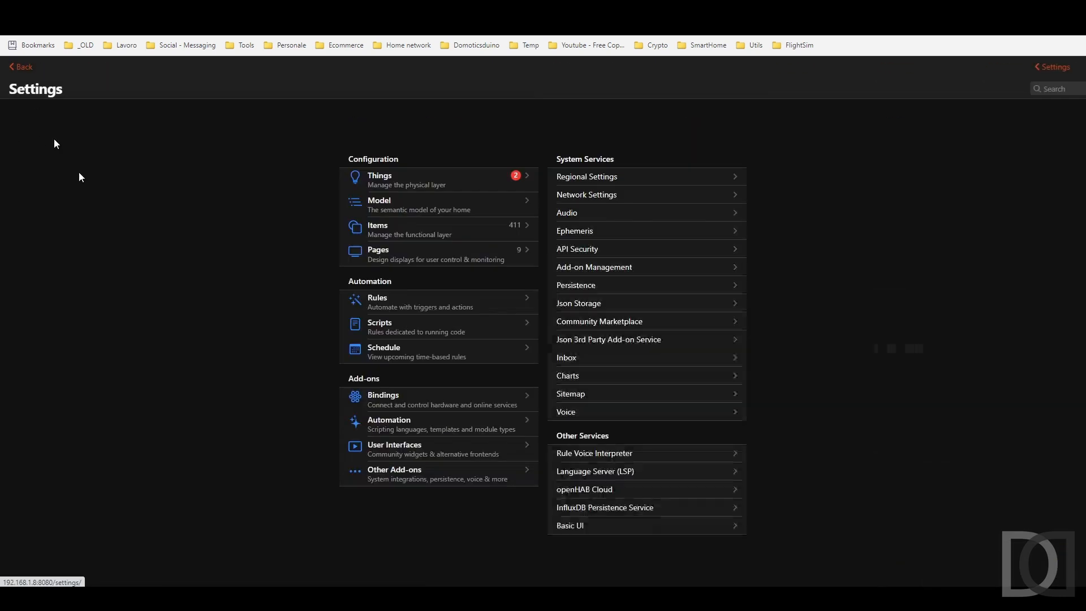
pyautogui.click(391, 301)
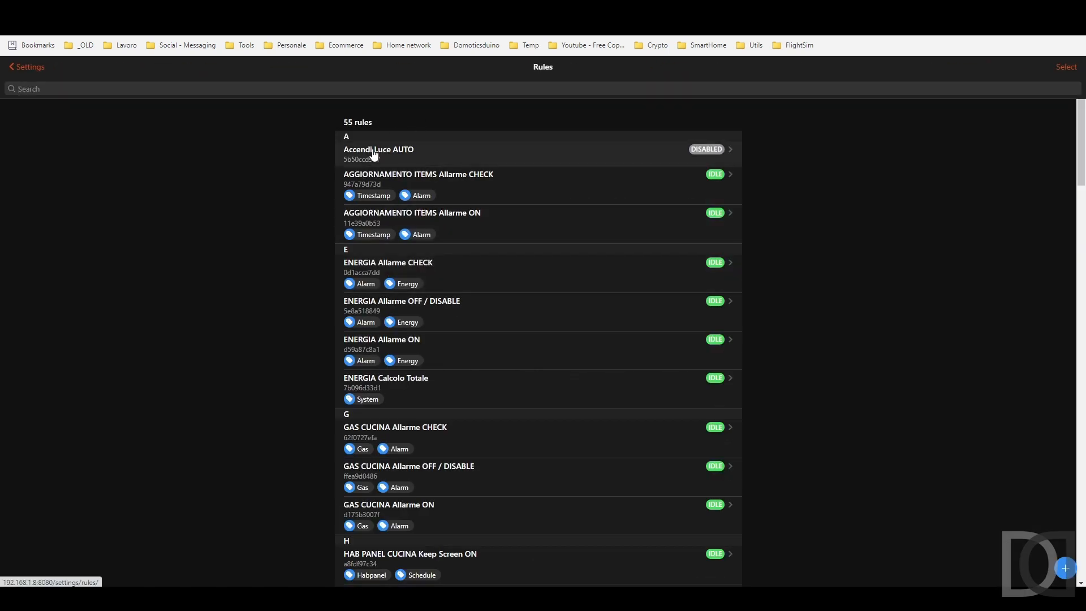
pyautogui.click(373, 152)
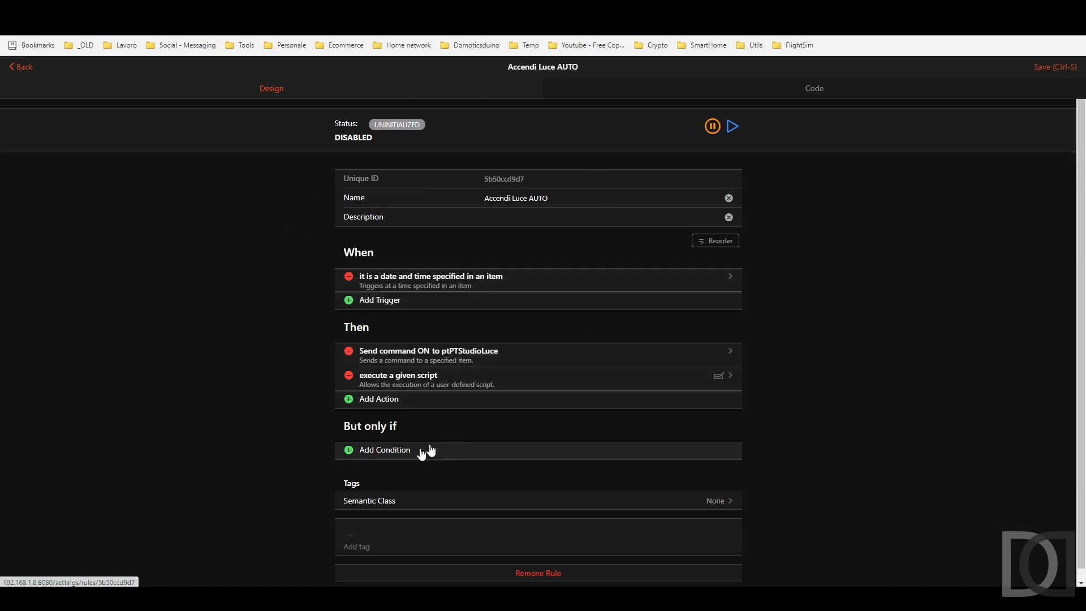
pyautogui.click(398, 457)
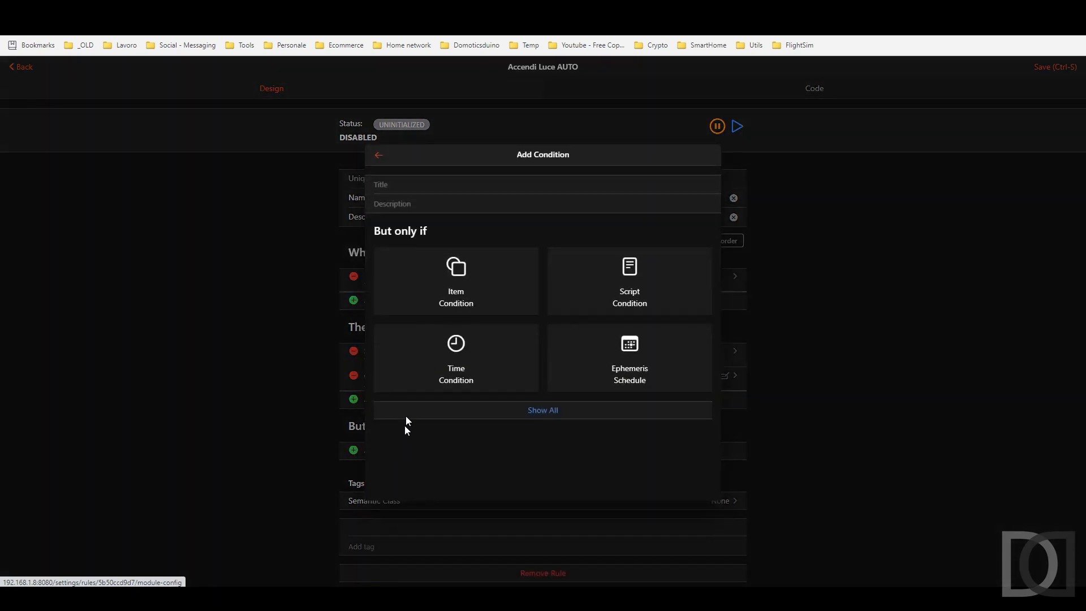
pyautogui.click(453, 298)
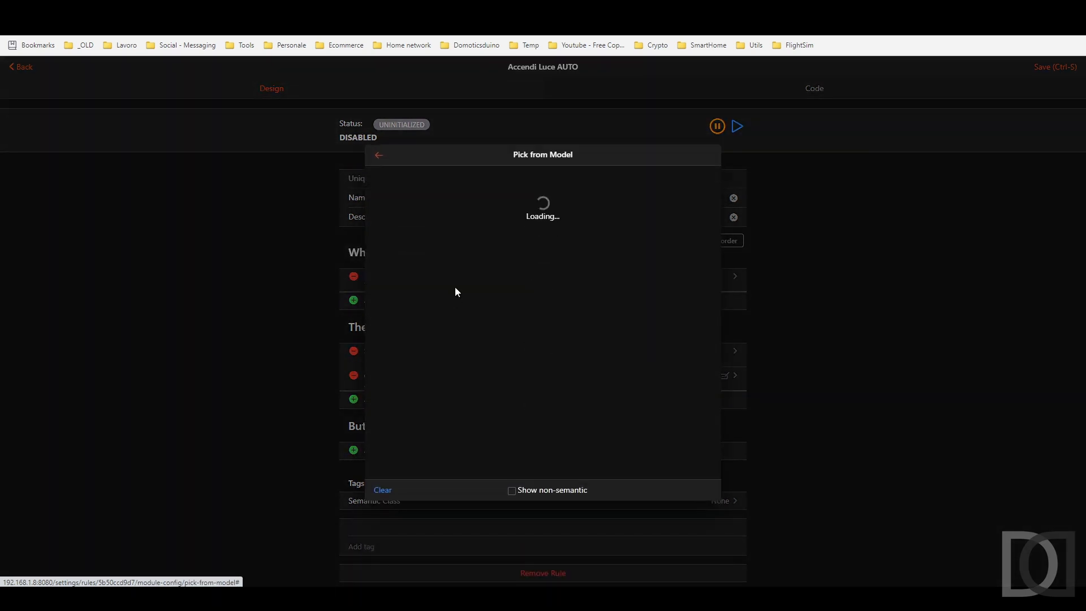
# Include non-semantic items in the model and pick Abililta (itEnableRule) as the condition's item.
pyautogui.click(511, 491)
pyautogui.click(477, 177)
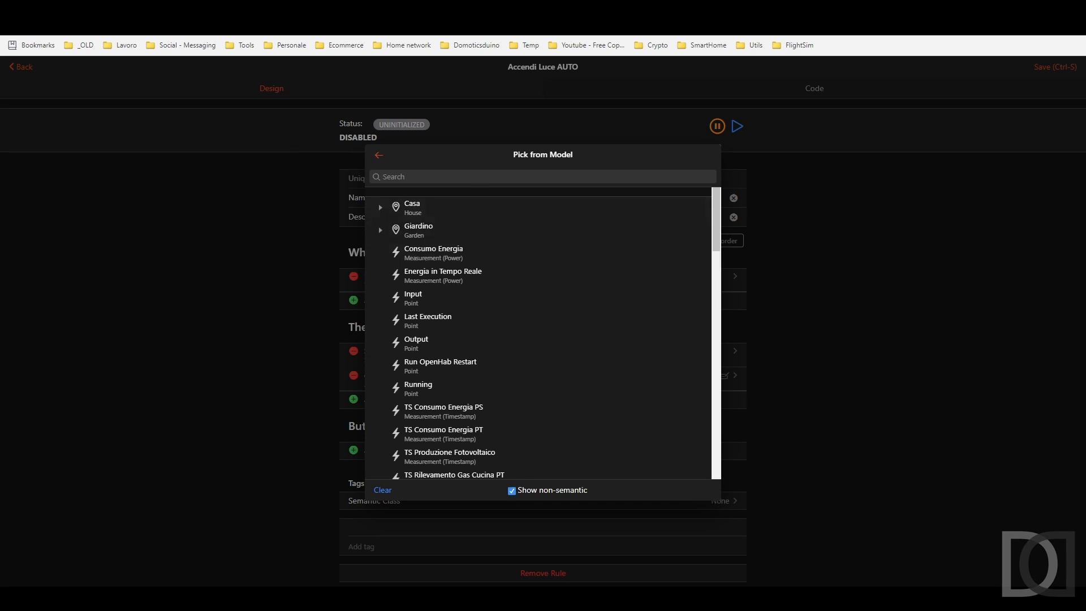
pyautogui.write('abi')
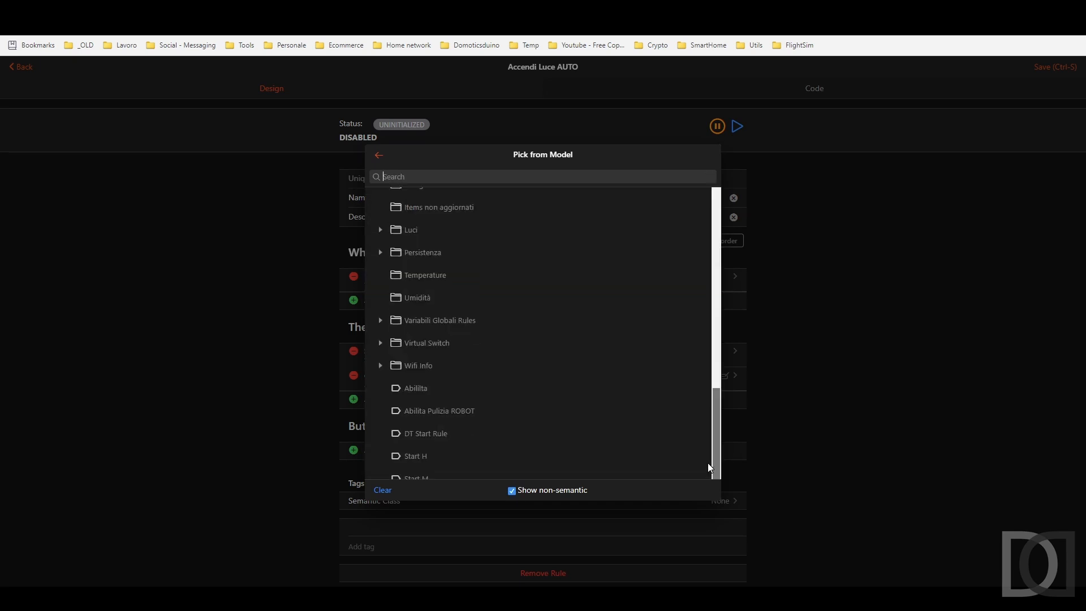
pyautogui.moveTo(711, 465); pyautogui.dragTo(711, 473)
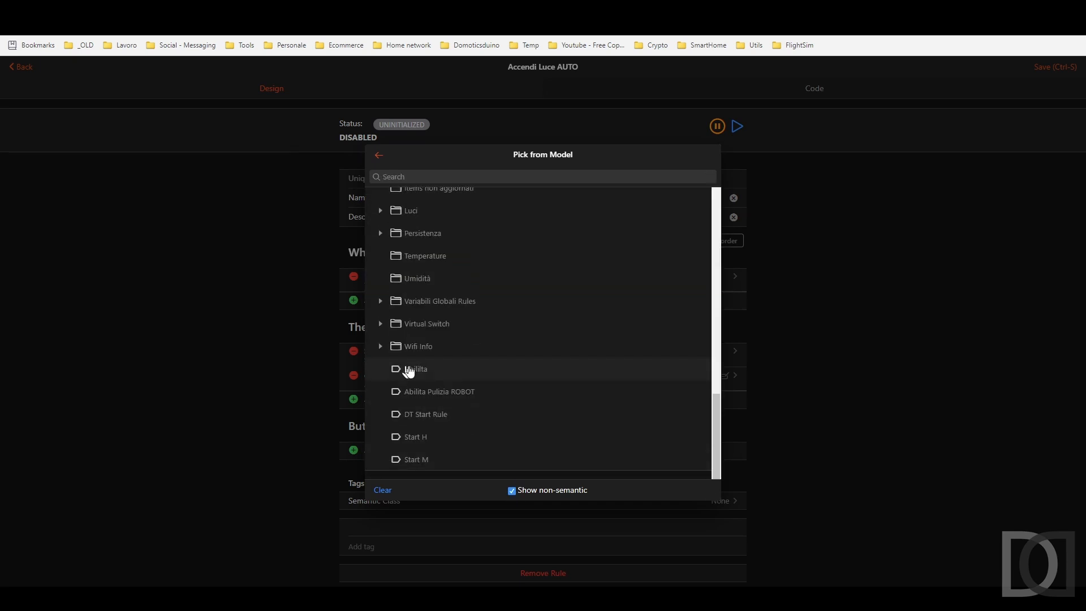
pyautogui.click(416, 369)
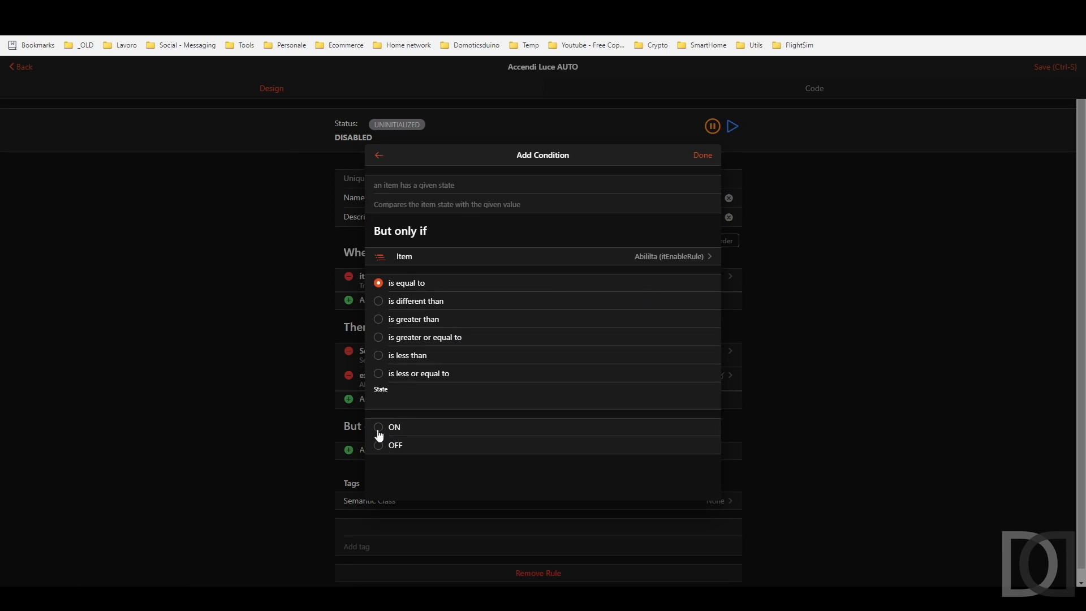
# Complete the condition with state equal to ON, and save and enable the rule.
pyautogui.click(379, 430)
pyautogui.click(703, 156)
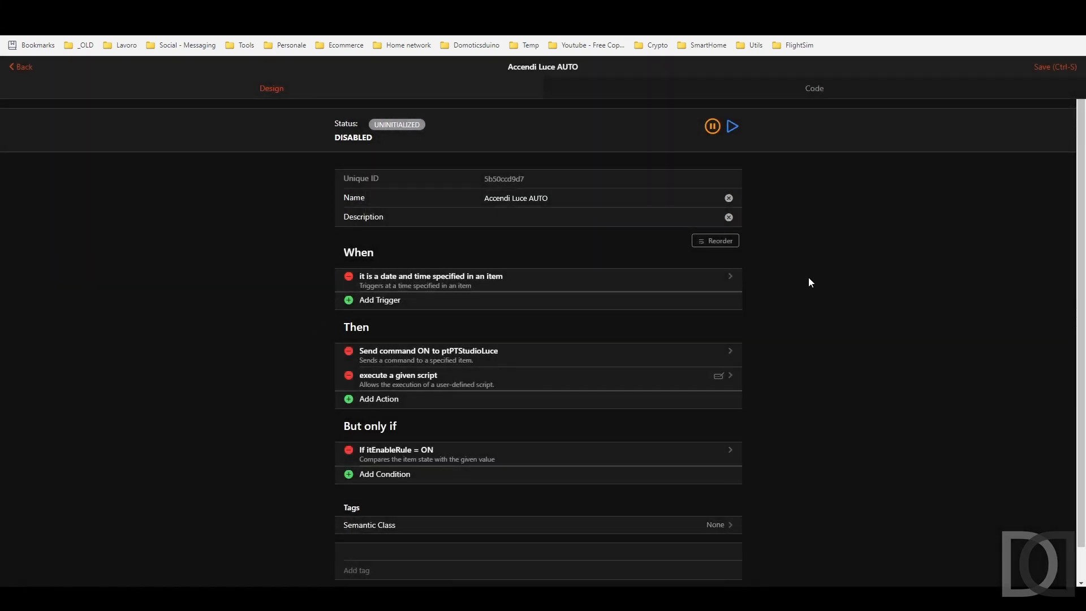
pyautogui.click(1054, 67)
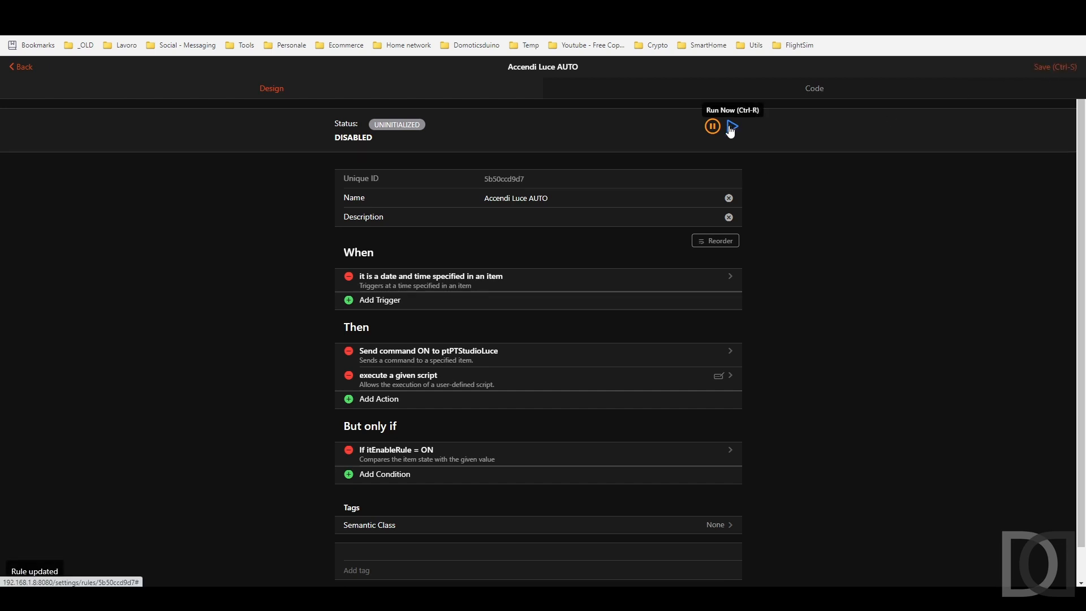
pyautogui.click(709, 132)
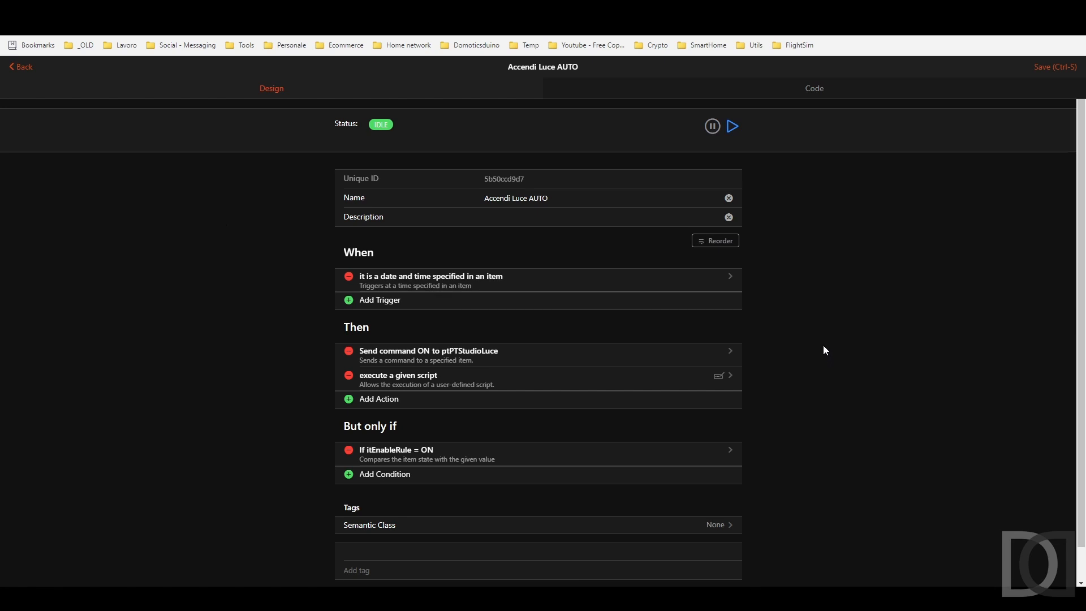
# Open the Test Rule DT sitemap page and insert a Switch widget inside the sitemap.
pyautogui.click(25, 67)
pyautogui.click(28, 68)
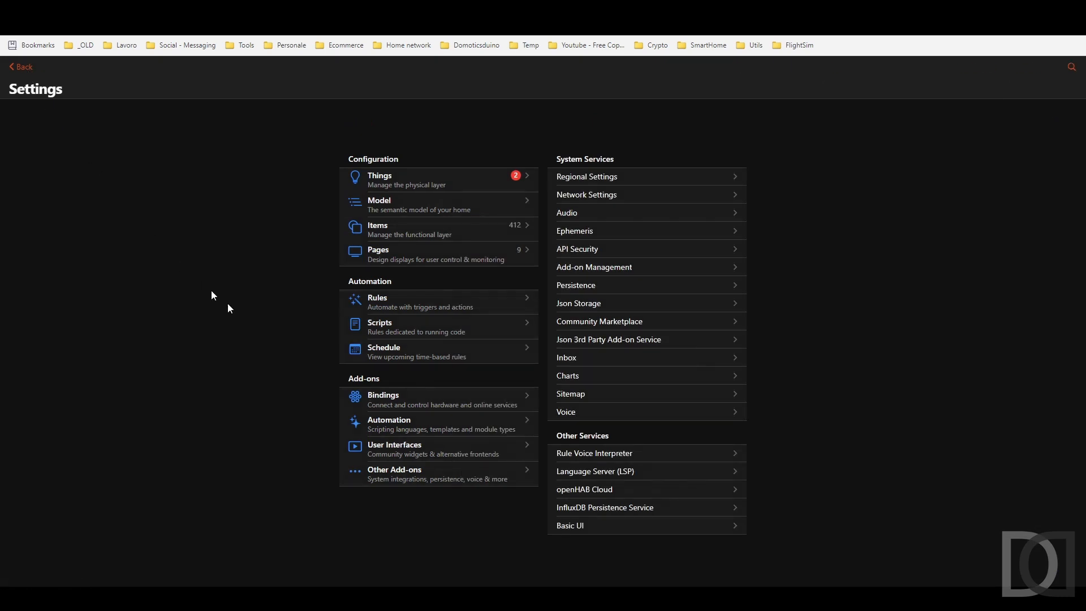
pyautogui.click(401, 250)
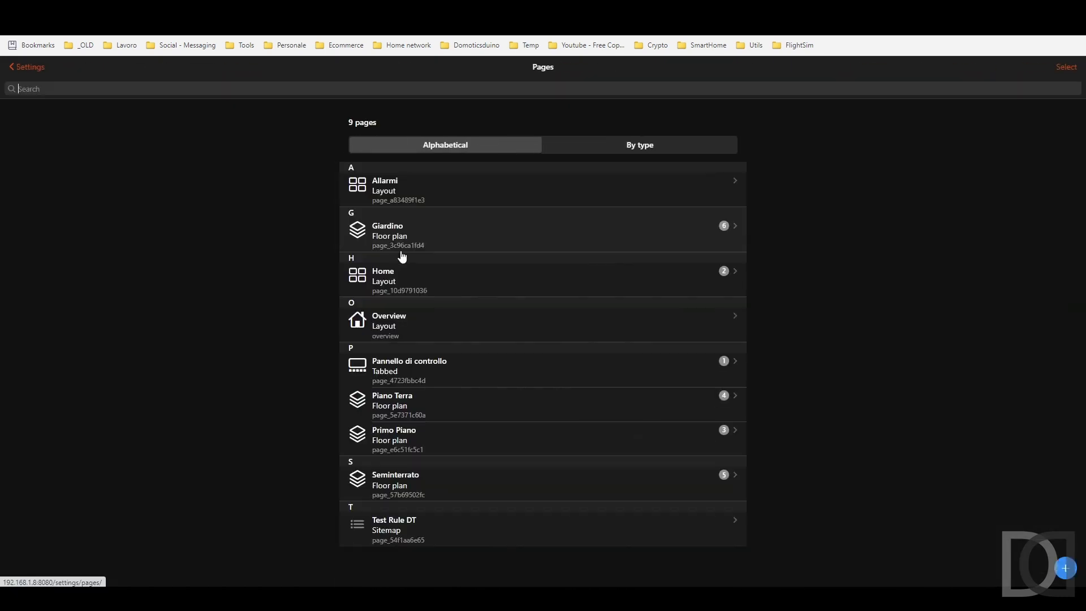
pyautogui.click(412, 519)
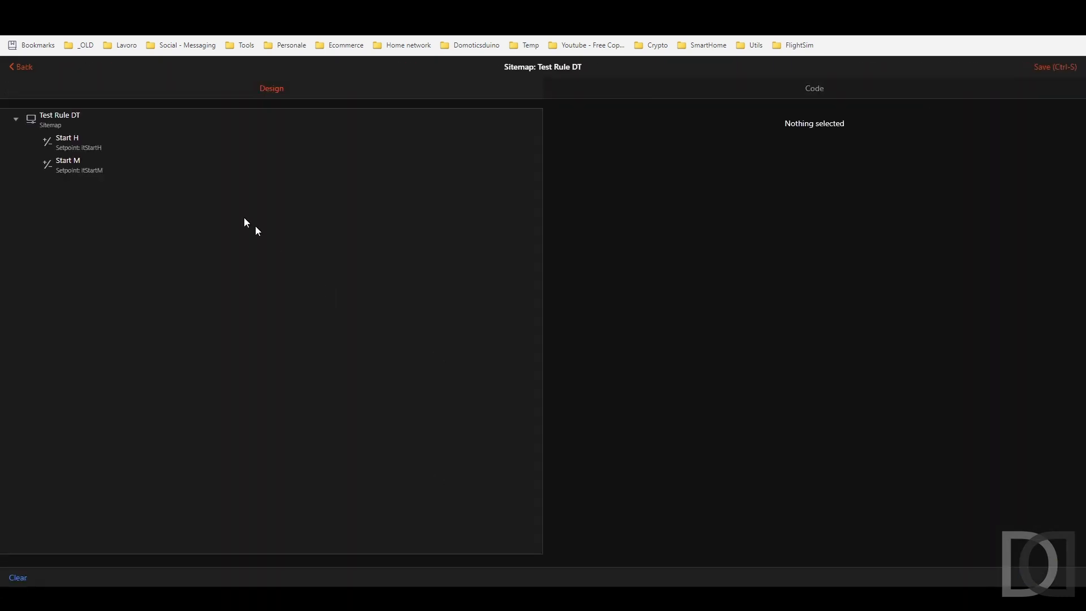
pyautogui.click(798, 191)
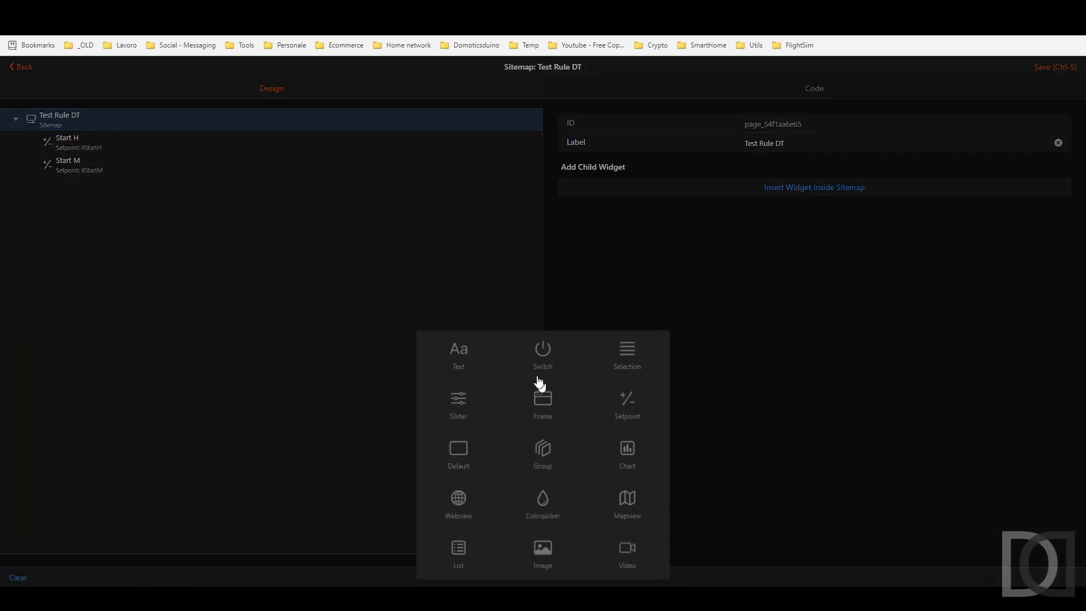
pyautogui.click(543, 354)
# Label the new switch widget Abilita, link it to itEnableRule with the switch icon, and save the sitemap.
pyautogui.click(748, 132)
pyautogui.write('Abilita')
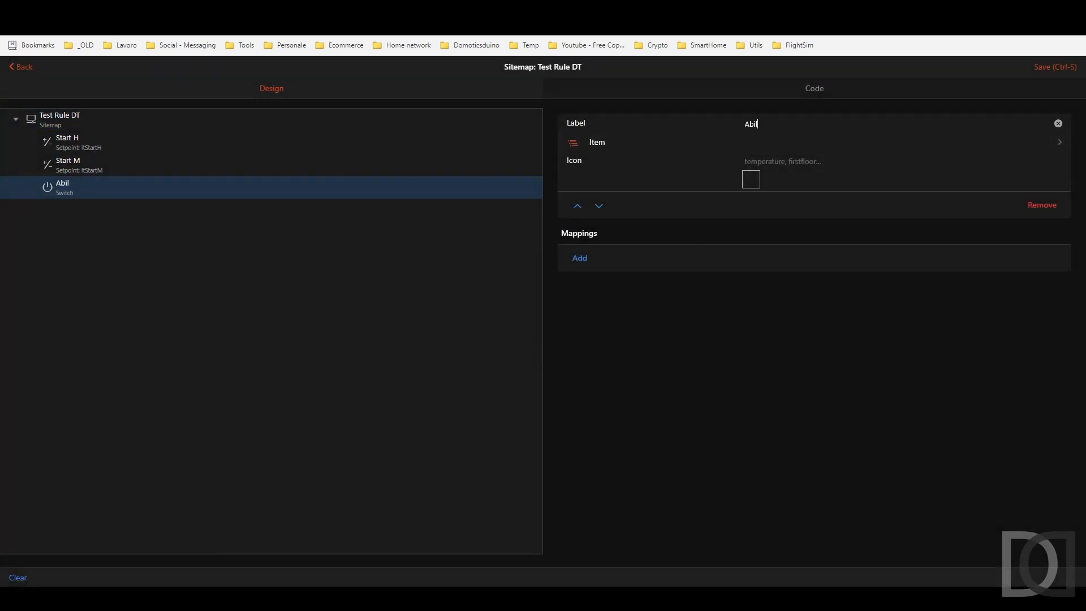
pyautogui.click(734, 148)
pyautogui.click(426, 222)
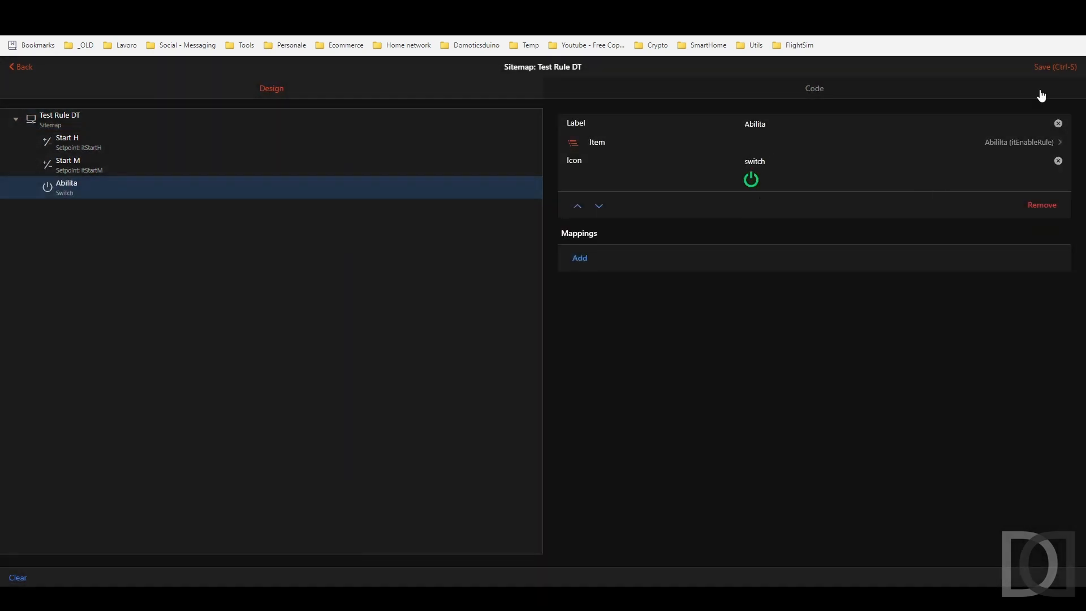
pyautogui.click(1055, 67)
pyautogui.click(21, 67)
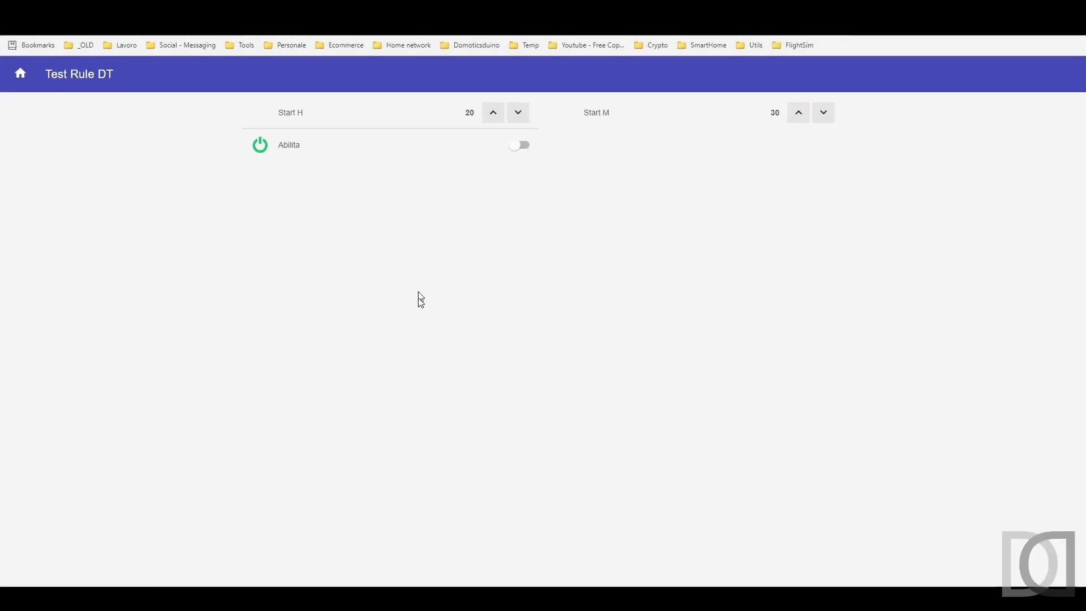
# Toggle the Abilita switch on and back off in the displayed Test Rule DT sitemap.
pyautogui.click(525, 151)
pyautogui.click(523, 149)
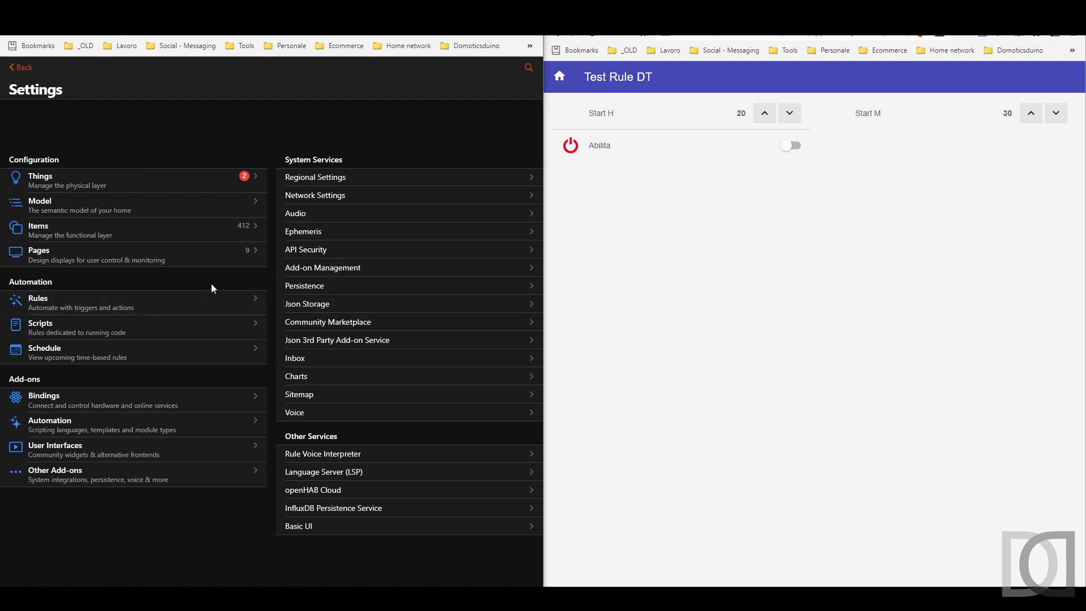
# Reopen the Test Rule DT sitemap page for editing and insert another Switch widget.
pyautogui.click(59, 232)
pyautogui.hotkey('alt', 'Left')
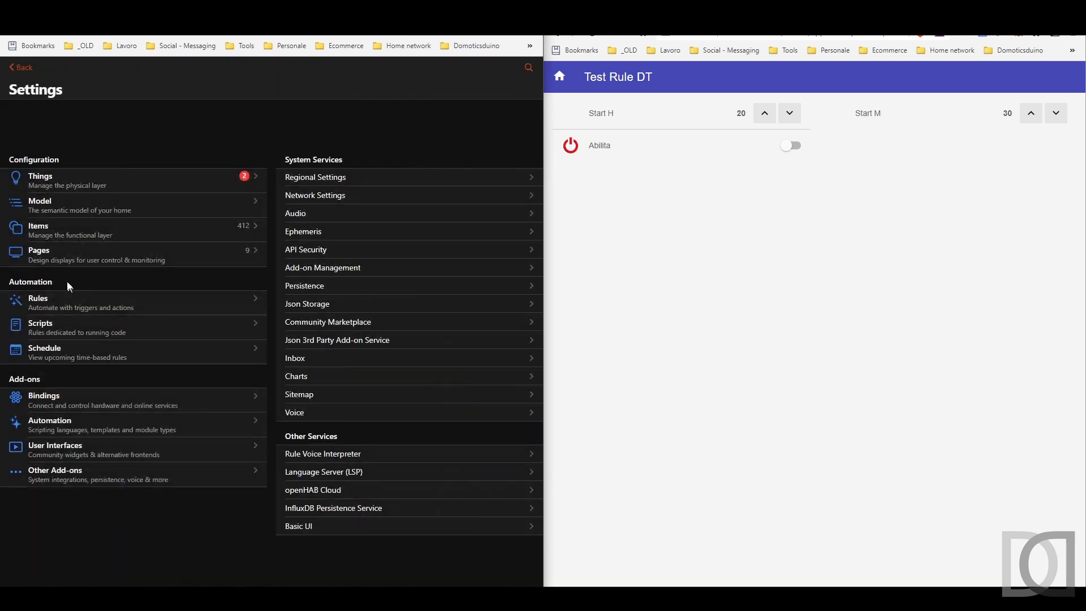
pyautogui.click(43, 254)
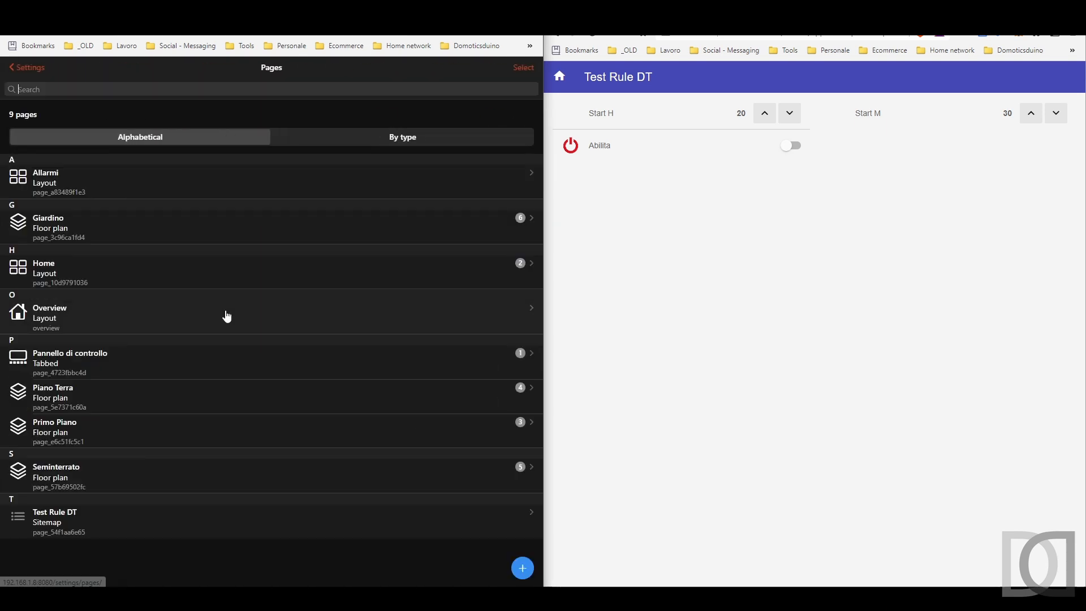
pyautogui.click(112, 505)
pyautogui.click(424, 193)
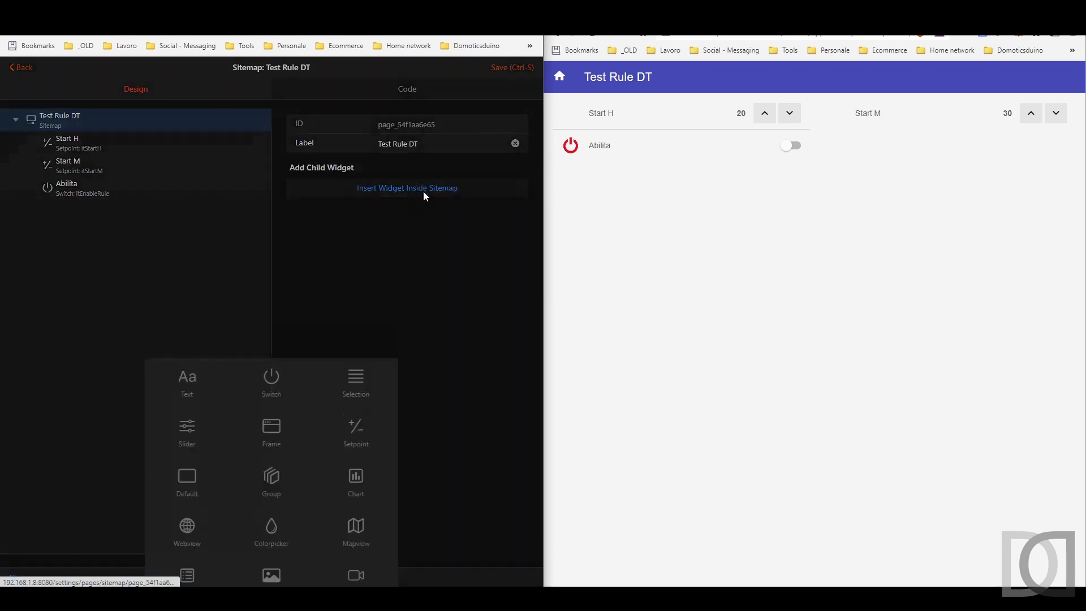
pyautogui.click(272, 374)
# Label the widget Luce, link it to Luce Studio PT (ptPTStudioLuce) with the lightbulb icon, and save the sitemap.
pyautogui.write('Luce')
pyautogui.click(413, 148)
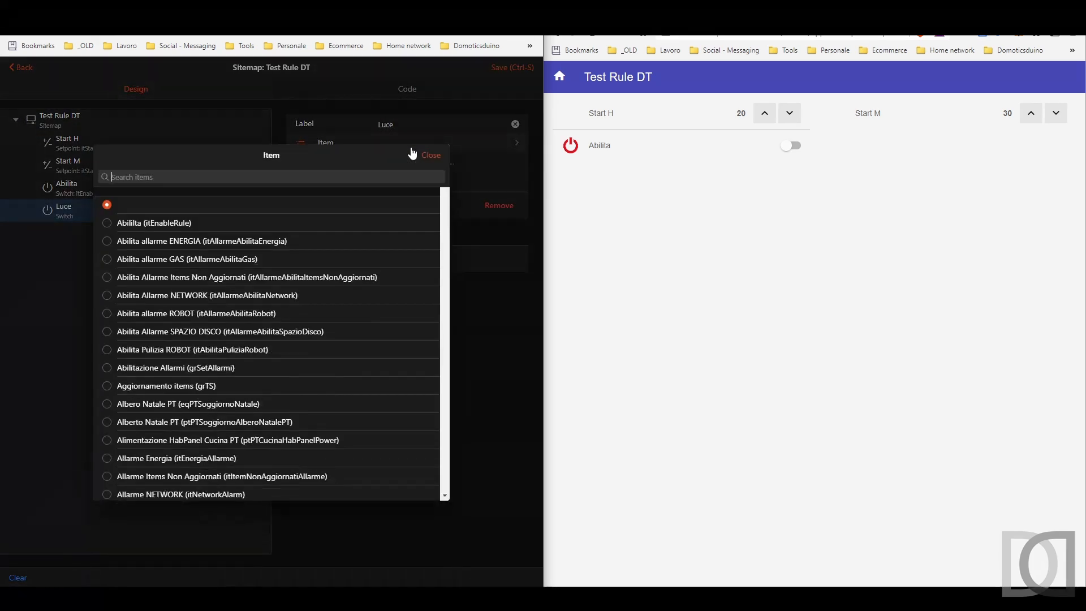
pyautogui.write('Luce stu')
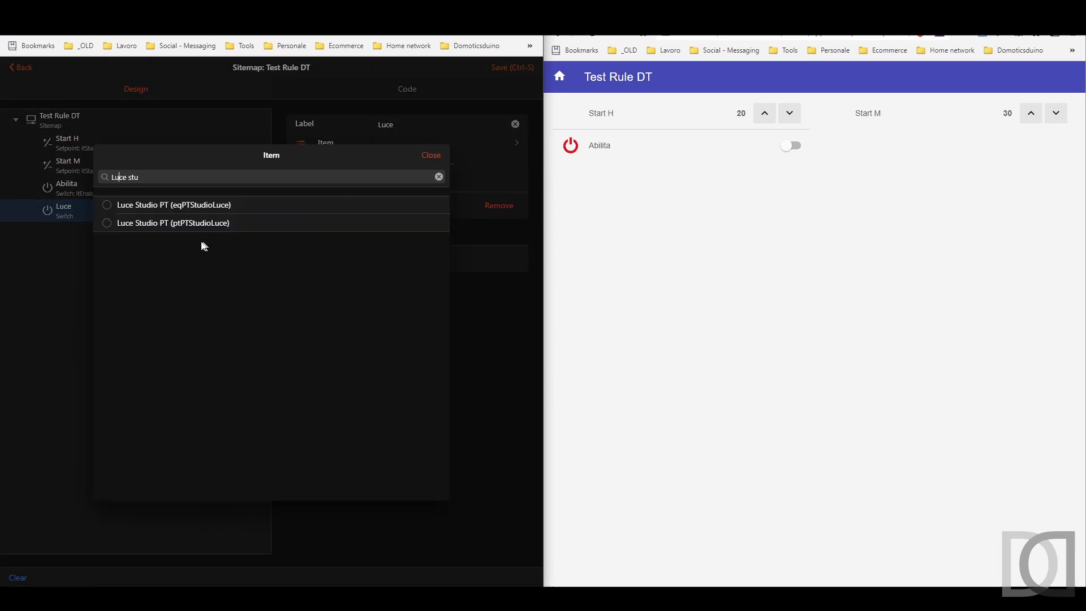
pyautogui.click(204, 223)
pyautogui.click(407, 161)
pyautogui.click(407, 177)
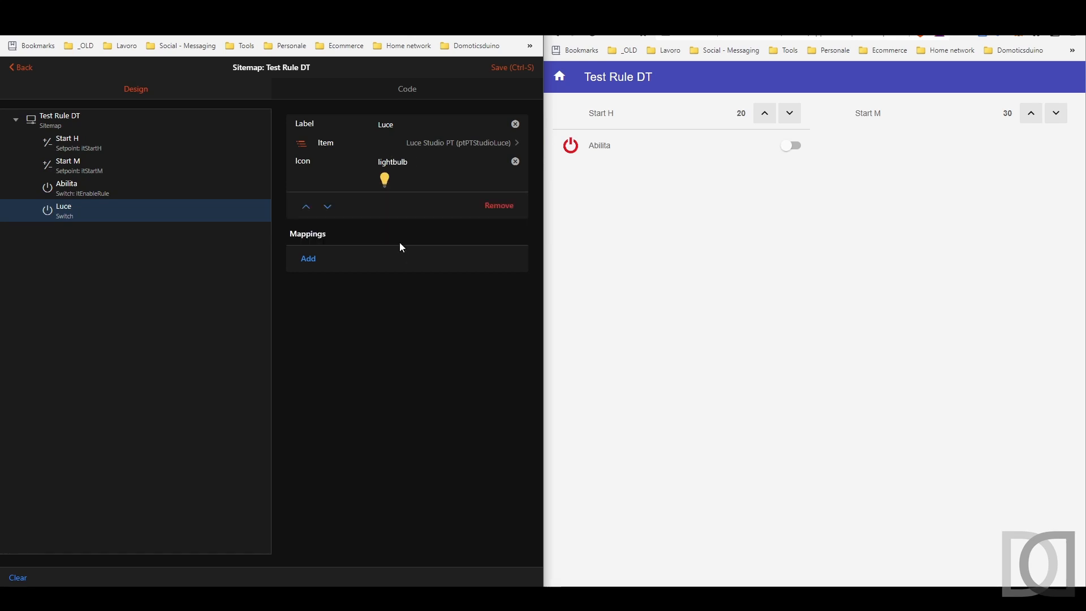
pyautogui.click(513, 68)
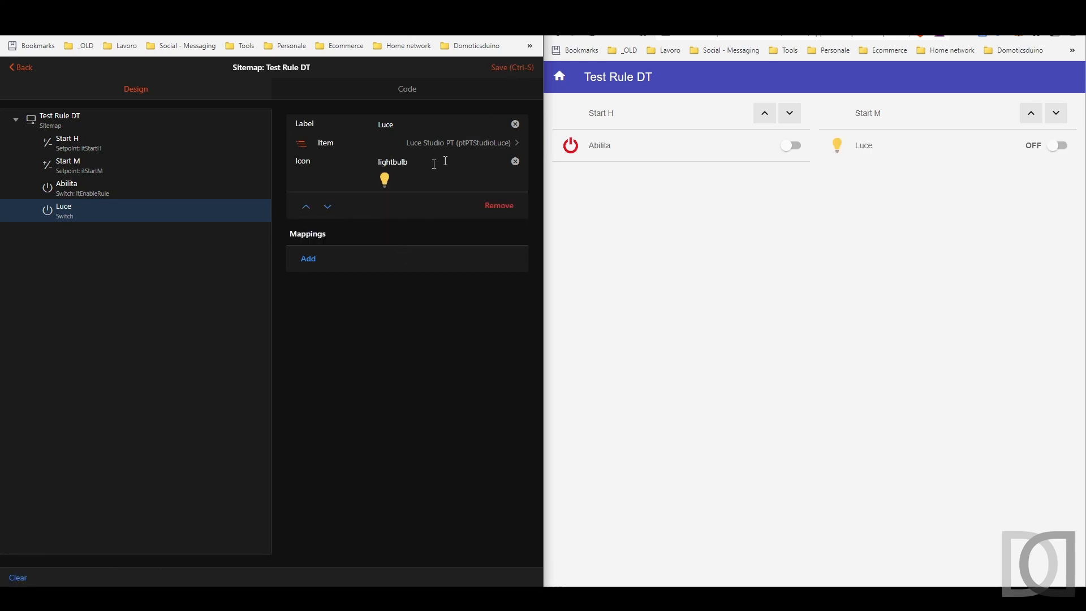
# Change the Luce switch widget's icon to light and save the Test Rule DT sitemap.
pyautogui.doubleClick(394, 162)
pyautogui.write('light')
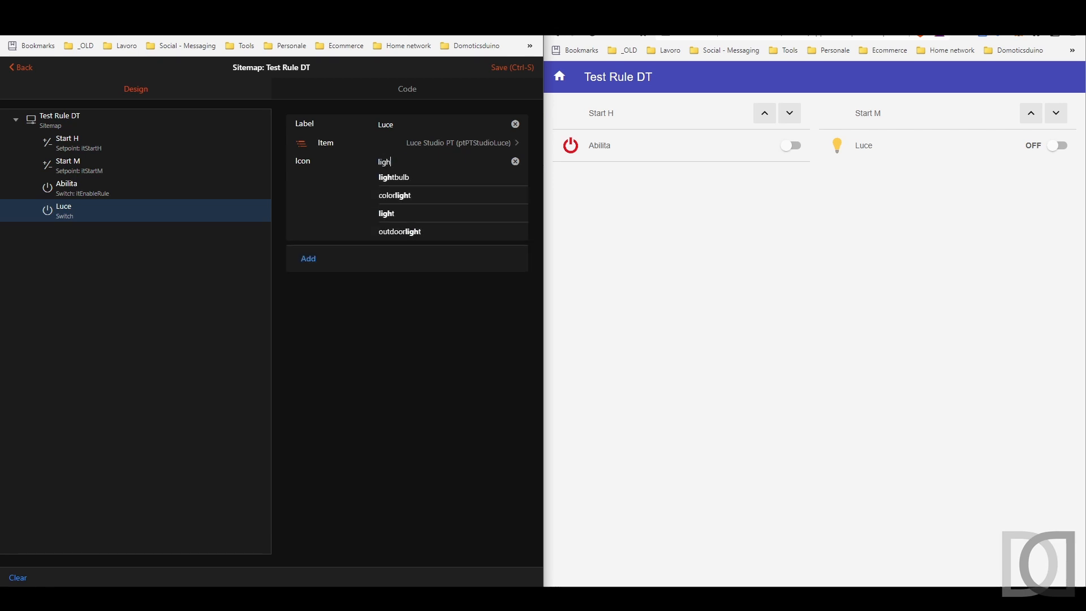
pyautogui.click(388, 216)
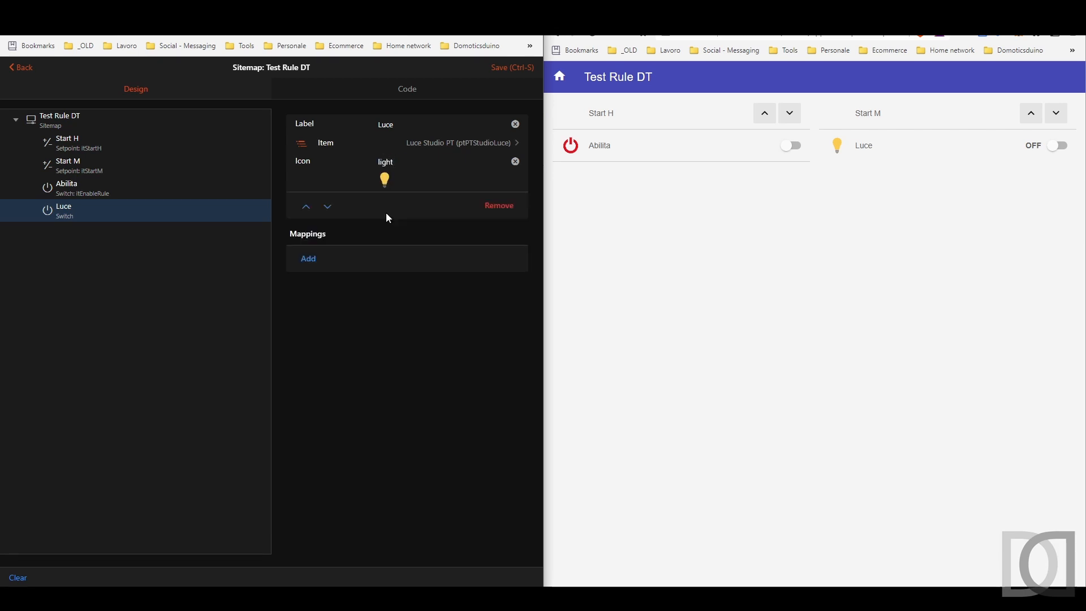
pyautogui.click(510, 69)
pyautogui.click(26, 73)
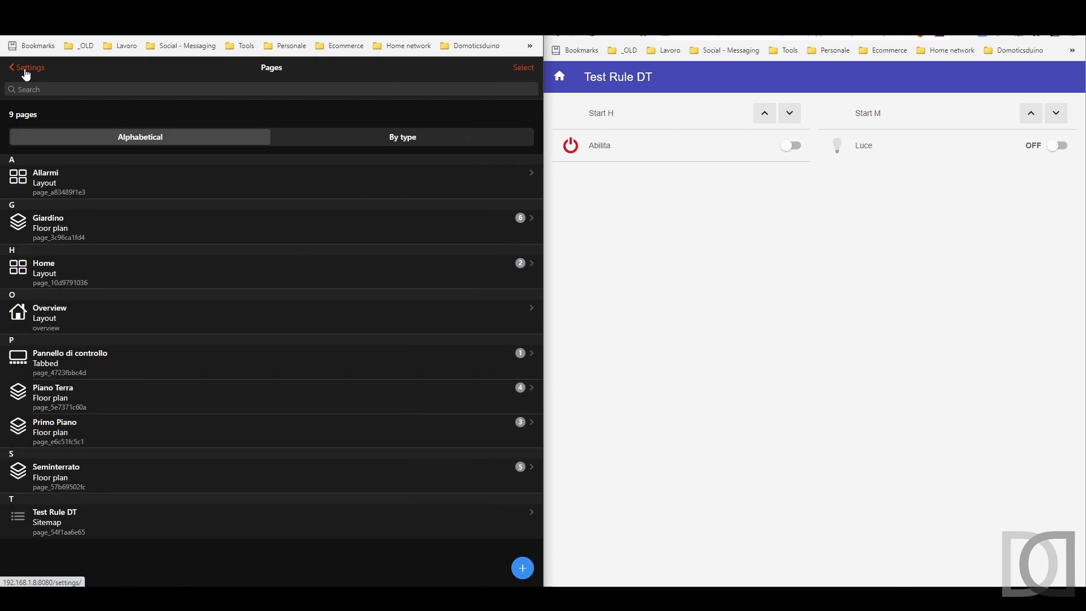
# Search the items for Rule and open the DT Start Rule item (itStartRule) to monitor its date and time.
pyautogui.click(26, 73)
pyautogui.click(66, 232)
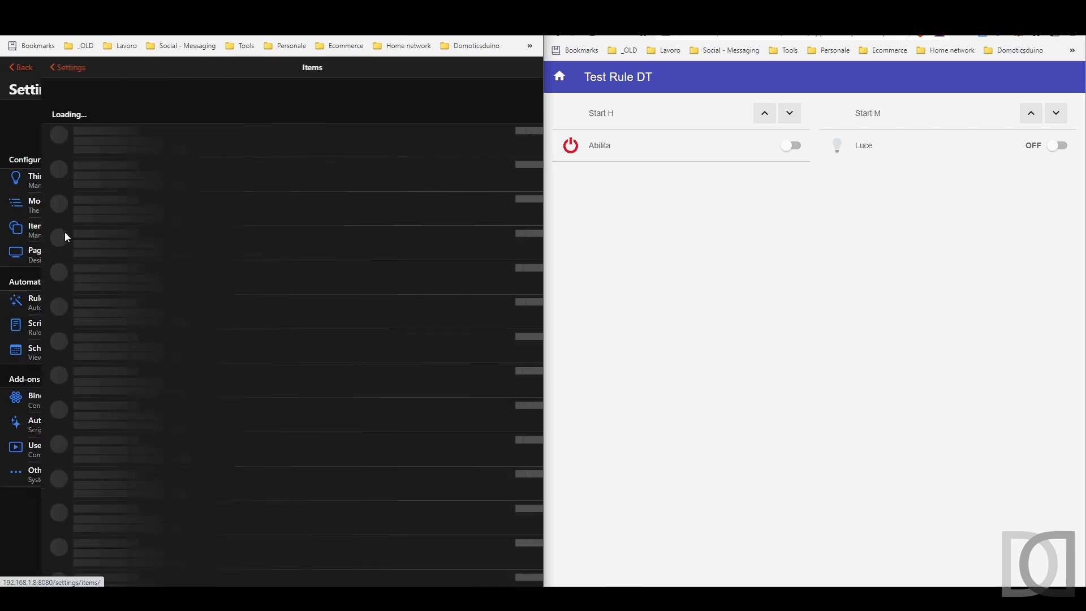
pyautogui.click(70, 93)
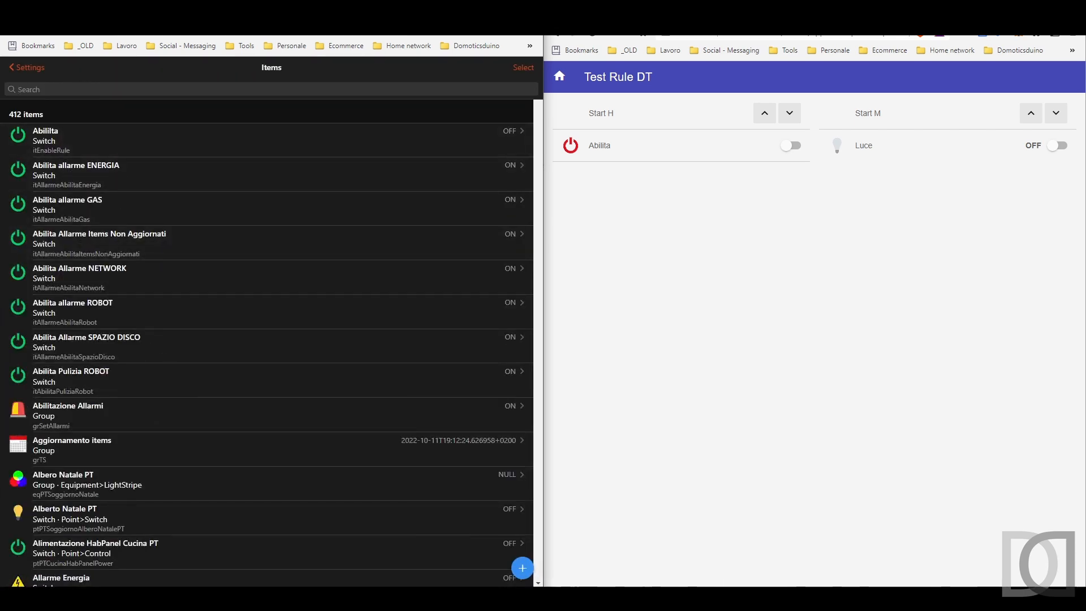
pyautogui.write('it')
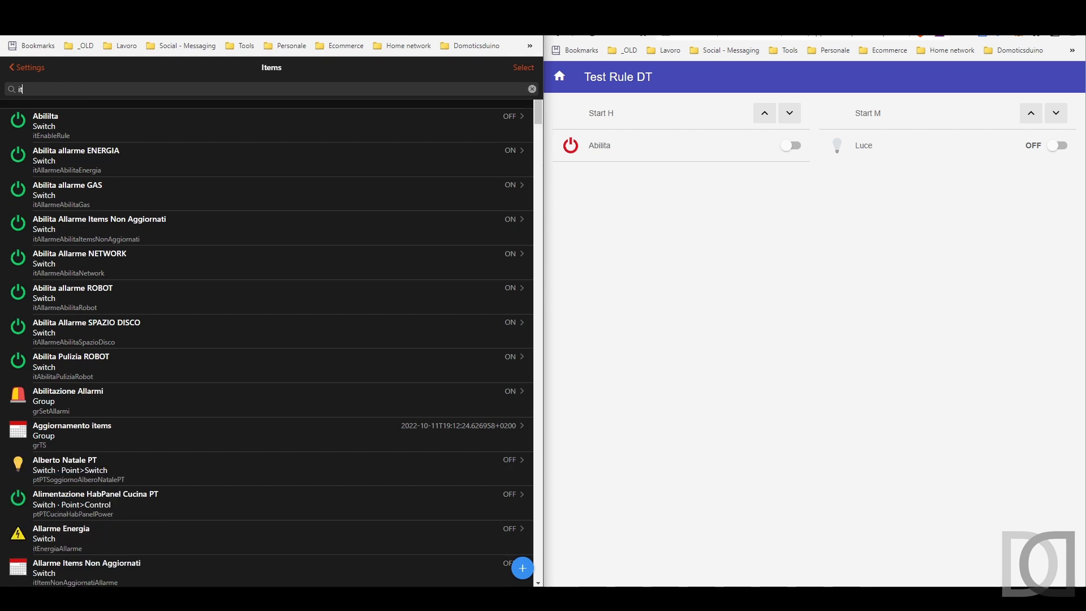
pyautogui.write('StartRule')
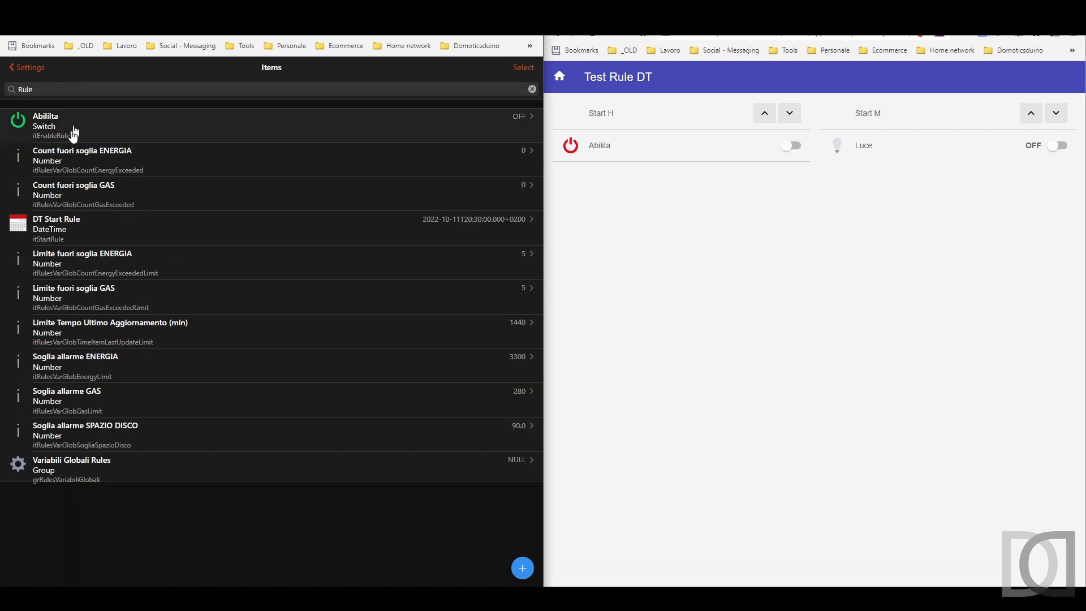
pyautogui.click(67, 221)
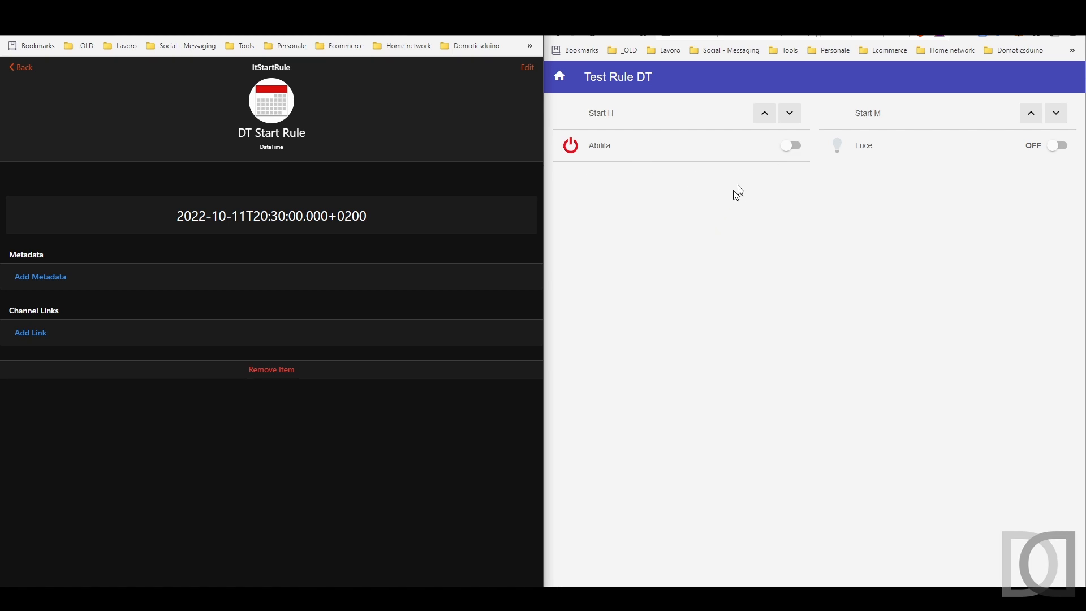
# Set Start H to 19 and Start M to 22 in the displayed sitemap, checking the system clock.
pyautogui.click(801, 120)
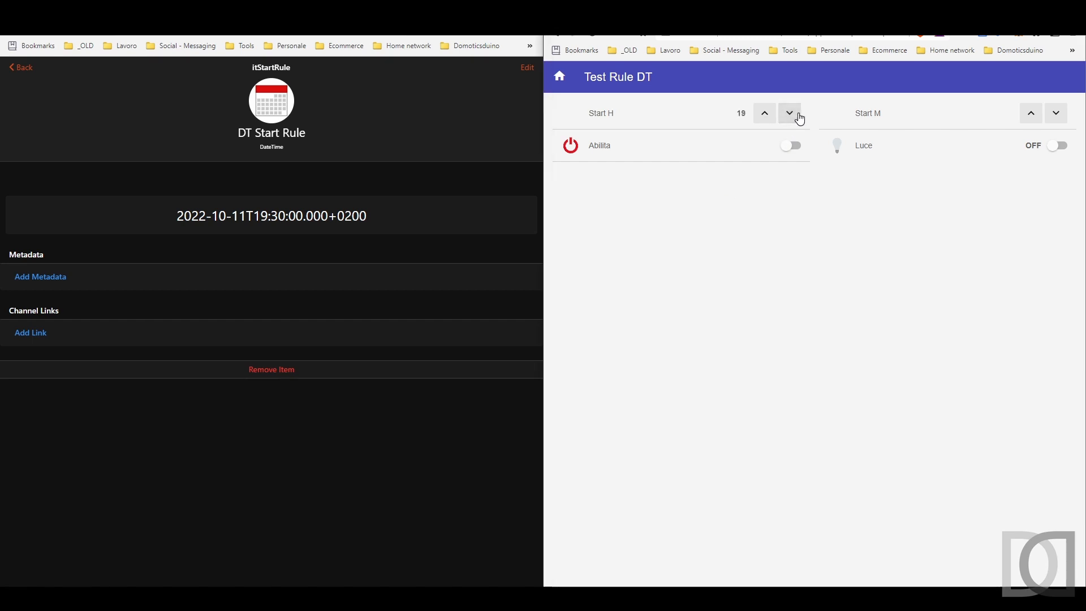
pyautogui.click(1057, 114)
pyautogui.click(1057, 114)
pyautogui.click(1057, 114)
pyautogui.click(1057, 114)
pyautogui.click(1057, 113)
pyautogui.click(1057, 113)
pyautogui.click(1057, 114)
pyautogui.click(1057, 114)
pyautogui.click(1049, 598)
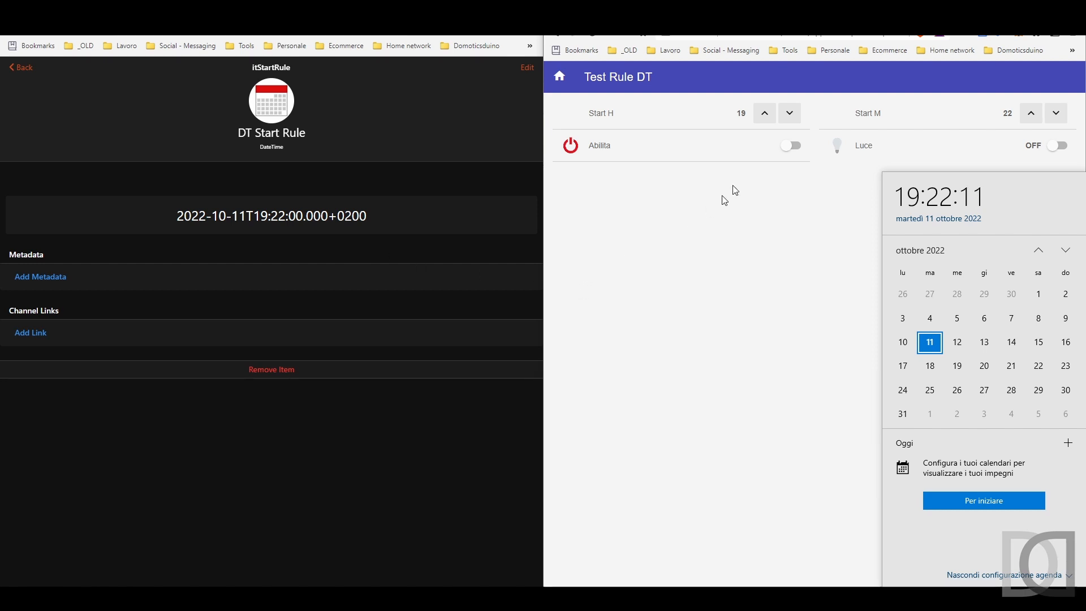
# Turn on the Abilita switch and set Start M to 23 to test the timed rule.
pyautogui.click(792, 147)
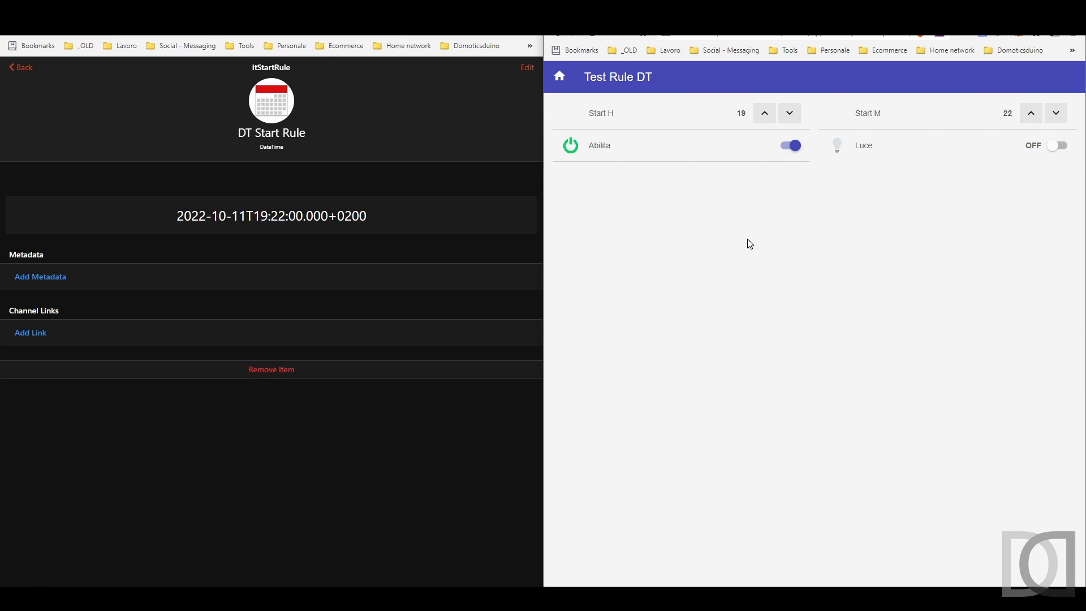
pyautogui.click(1036, 116)
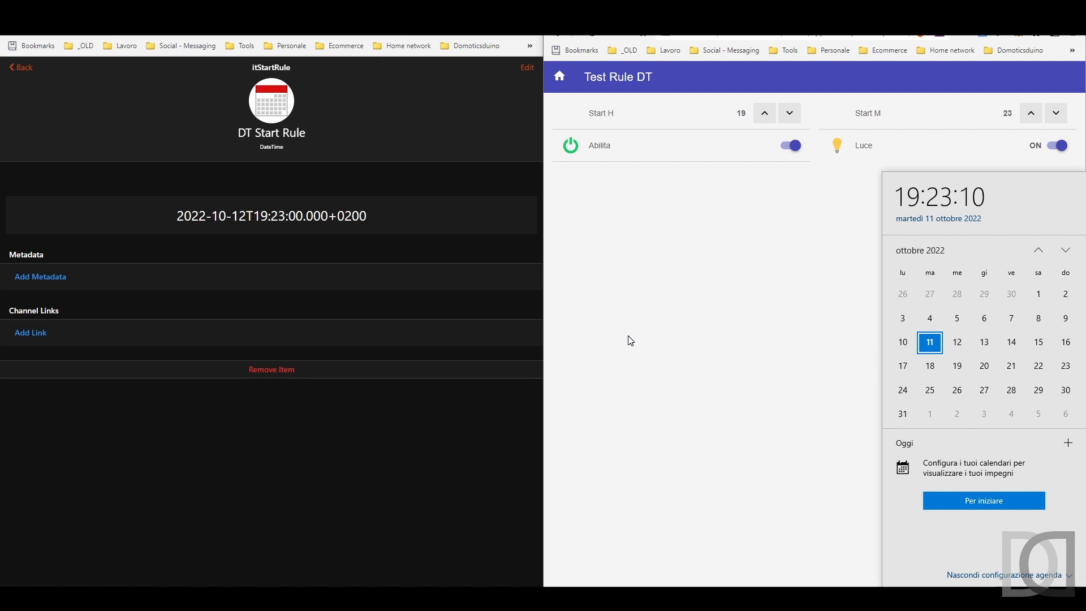
# Cycle the Abilita switch off and on around setting Start M to 22, and turn off the Luce switch.
pyautogui.click(789, 146)
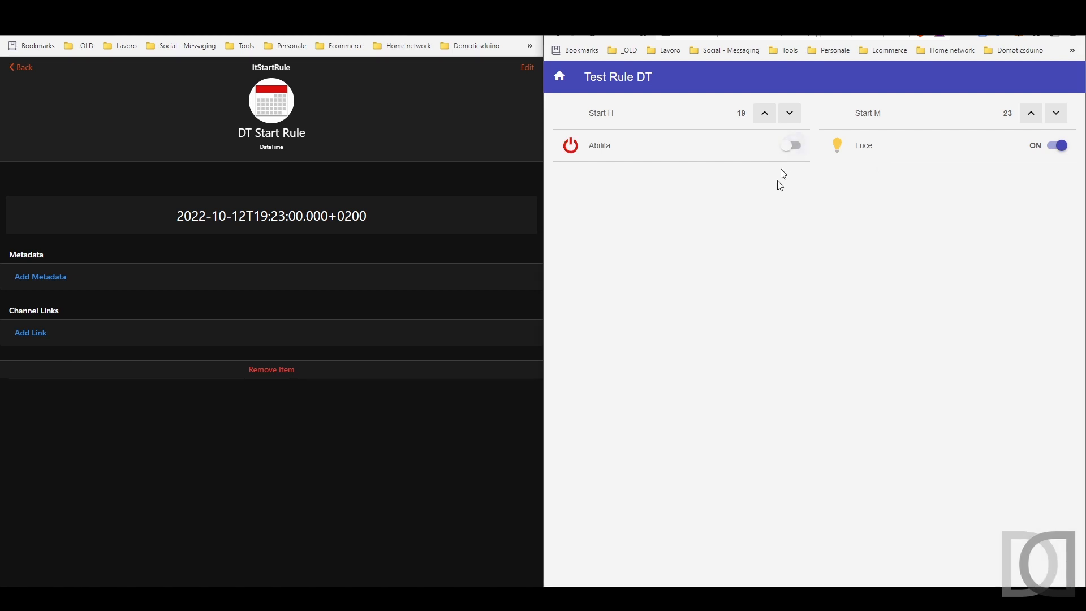
pyautogui.click(1056, 113)
pyautogui.click(793, 146)
pyautogui.click(1055, 148)
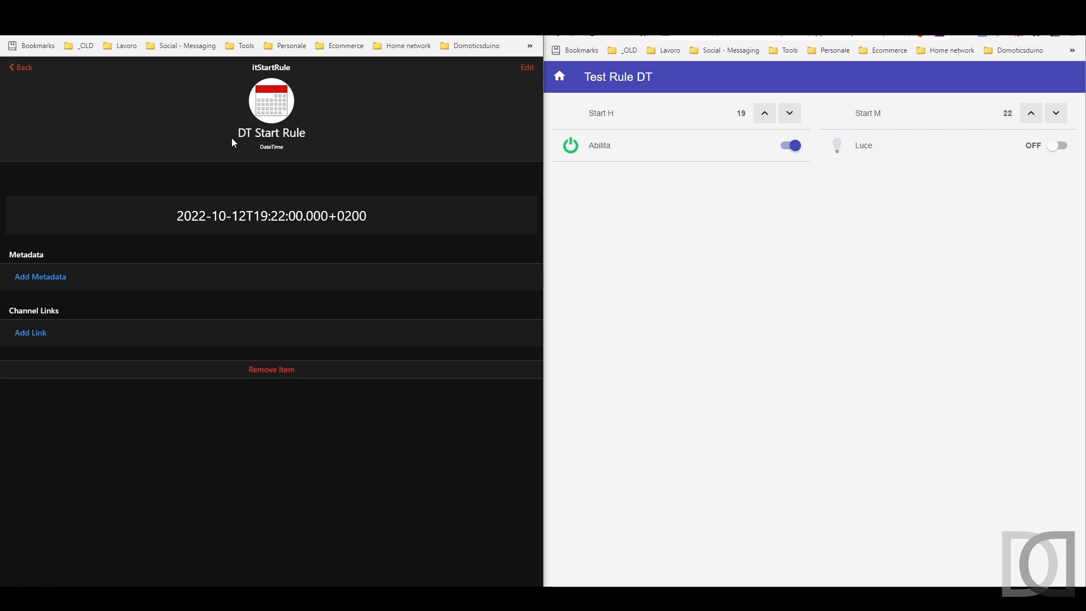
# Open the Imposta DT Rule rule and review the script its action executes.
pyautogui.click(31, 73)
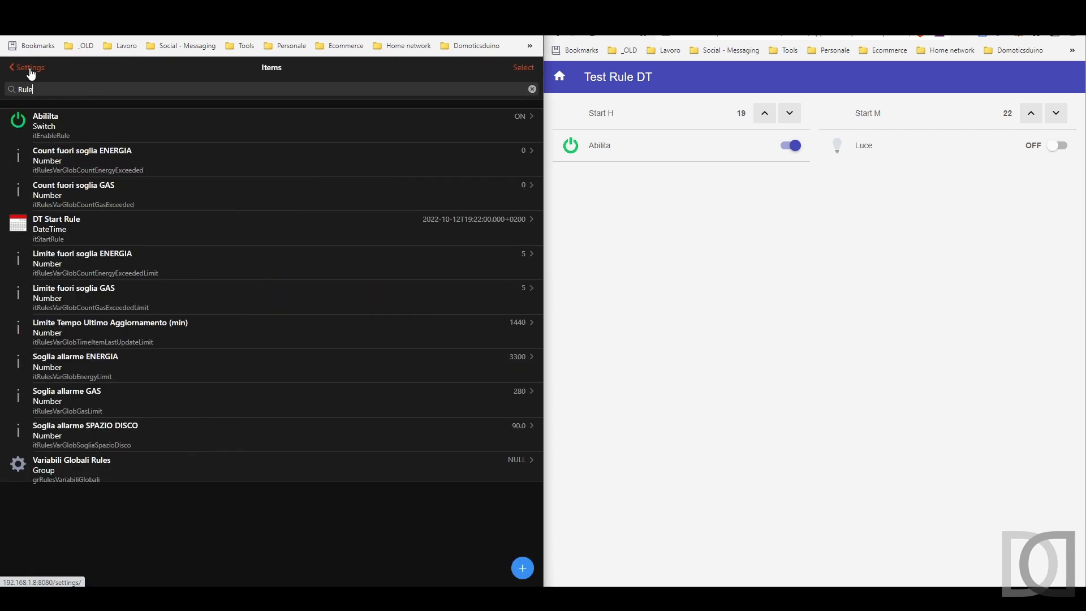
pyautogui.click(31, 74)
pyautogui.click(69, 304)
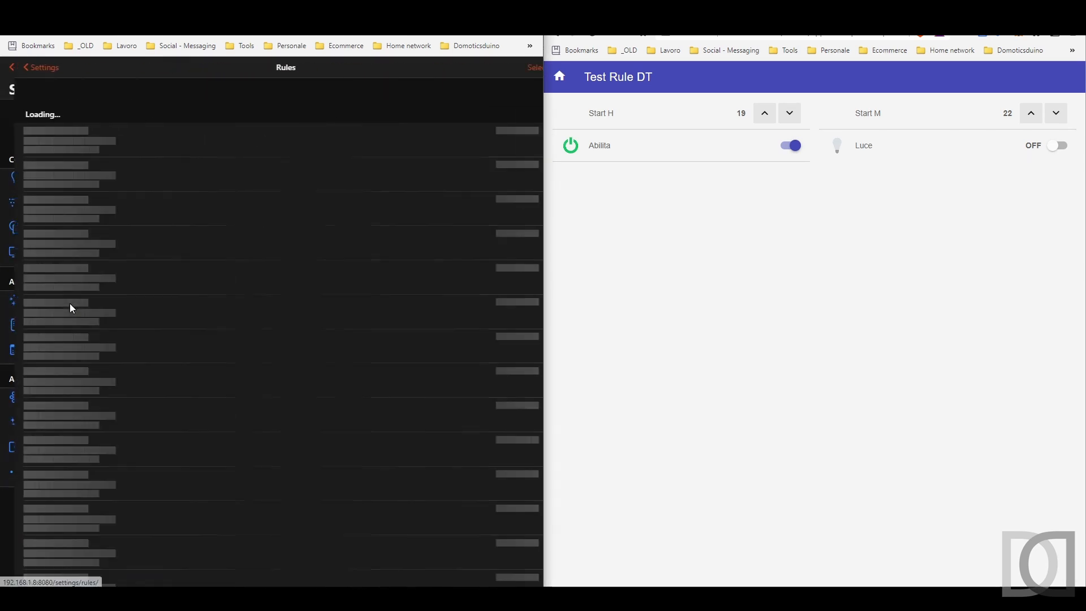
pyautogui.scroll(-2, 137, 291)
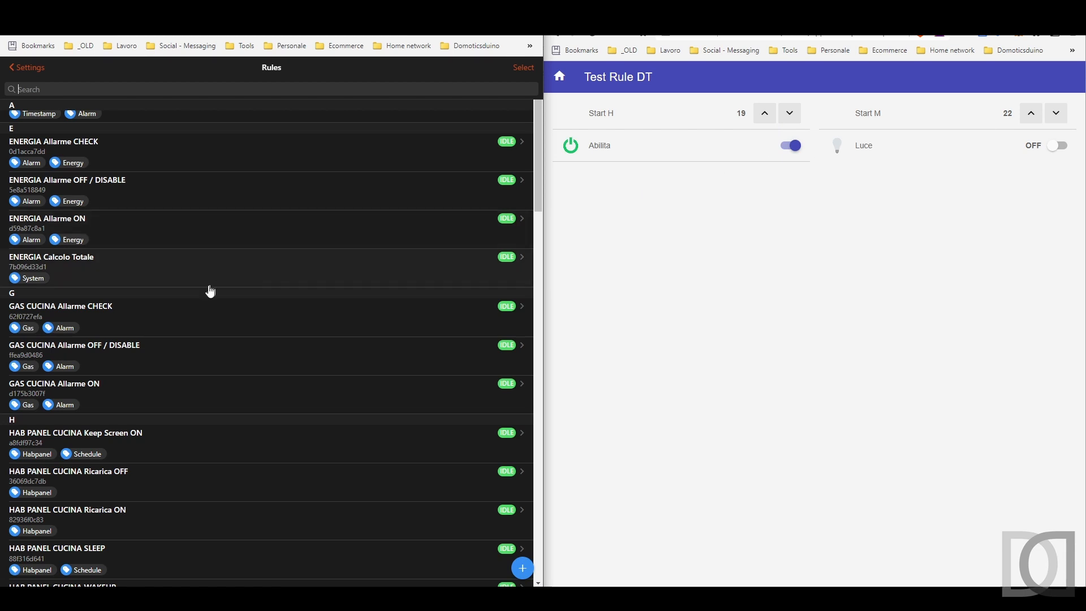
pyautogui.scroll(-2, 137, 293)
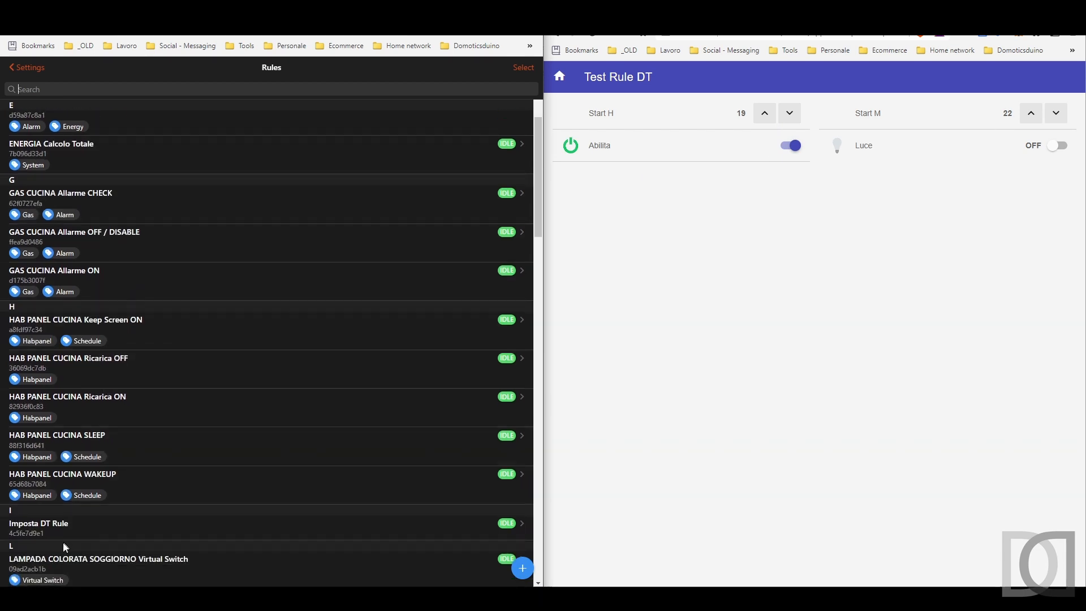
pyautogui.click(58, 533)
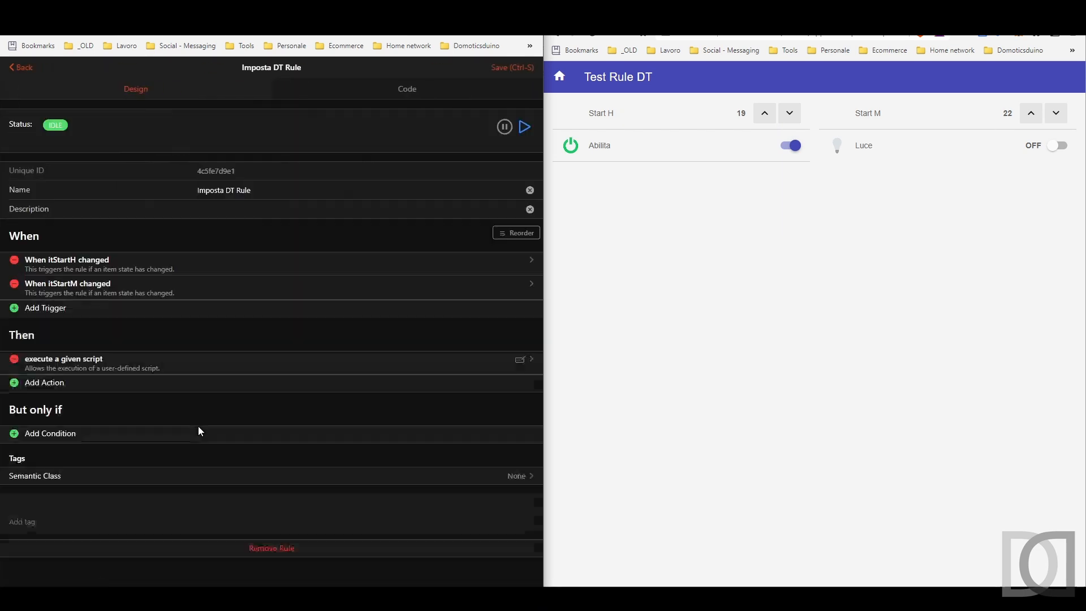
pyautogui.click(518, 362)
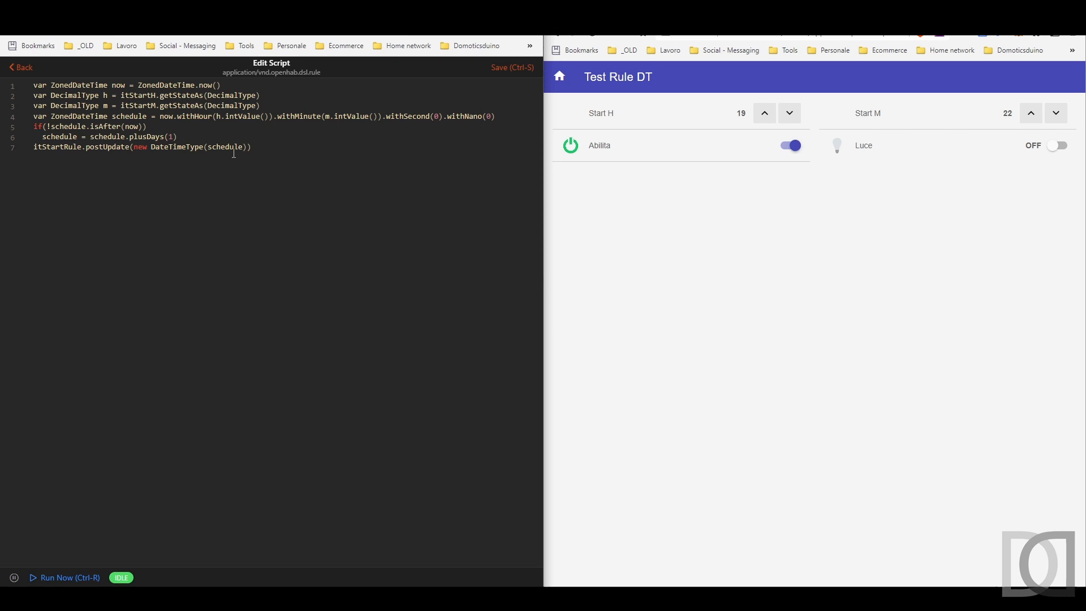
pyautogui.click(22, 68)
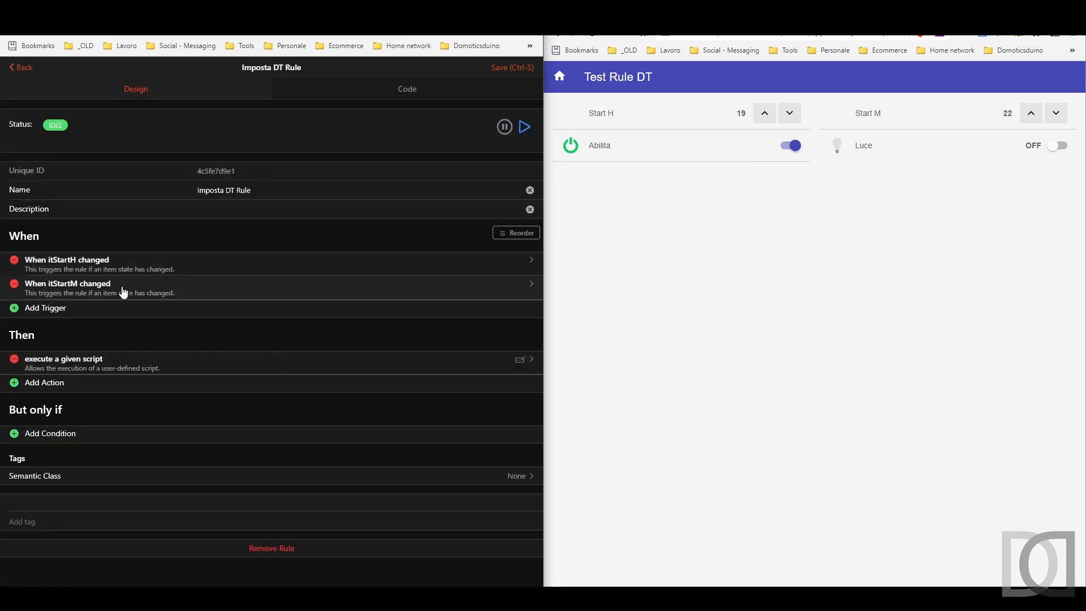
# Add a trigger to Imposta DT Rule for itEnableRule changed to ON, and save the rule.
pyautogui.click(68, 314)
pyautogui.click(191, 291)
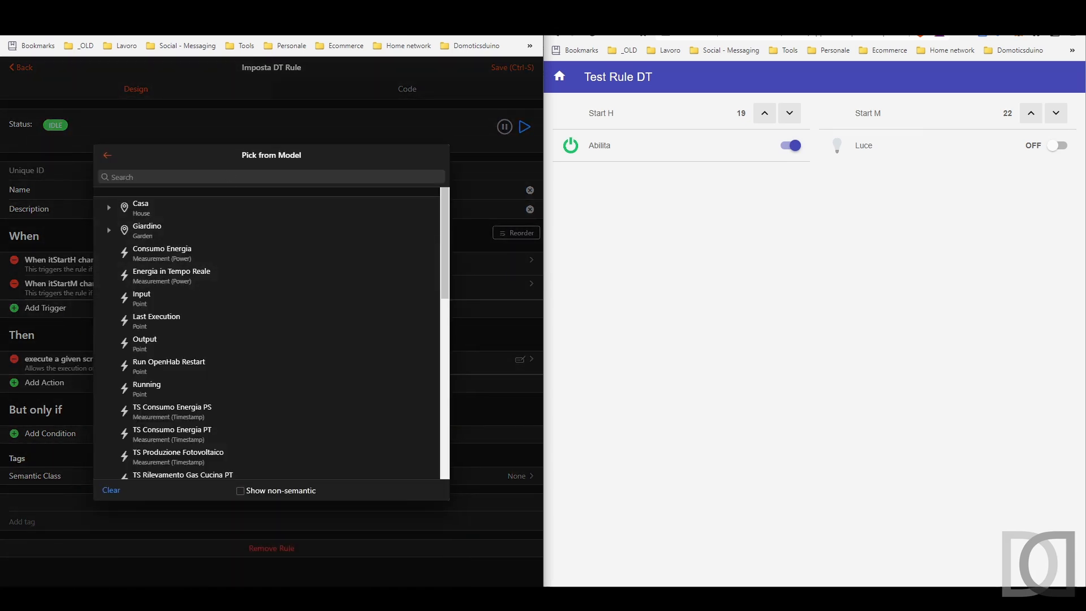
pyautogui.write('Abil')
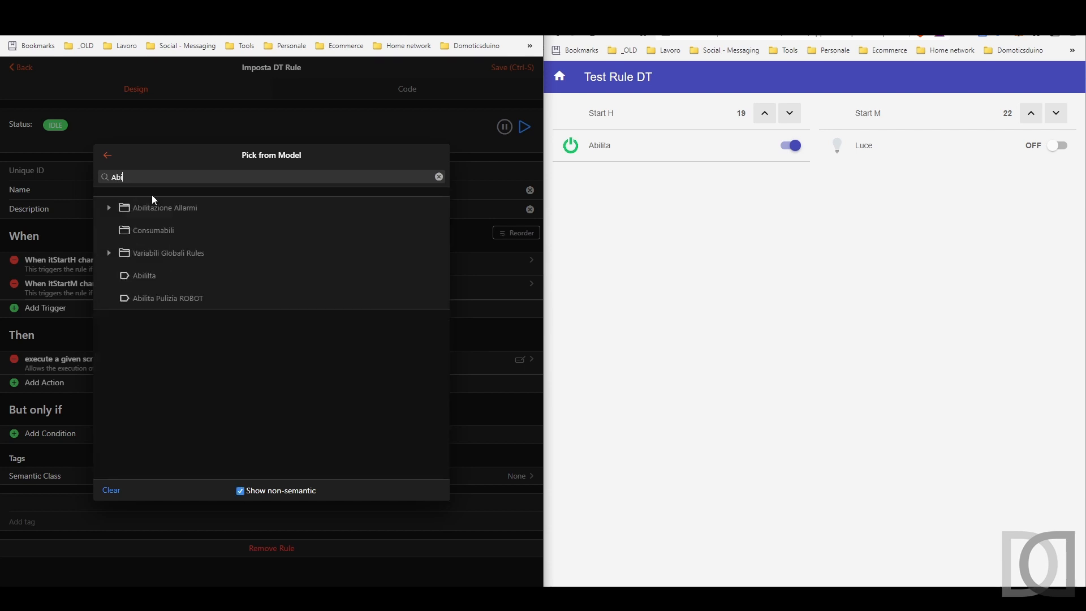
pyautogui.click(147, 280)
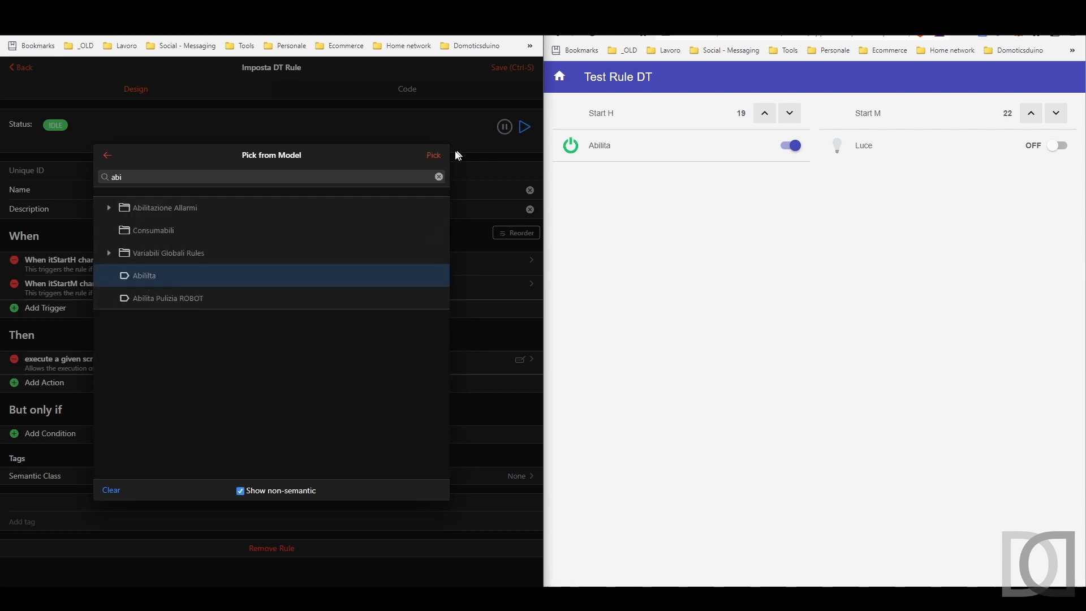
pyautogui.click(434, 155)
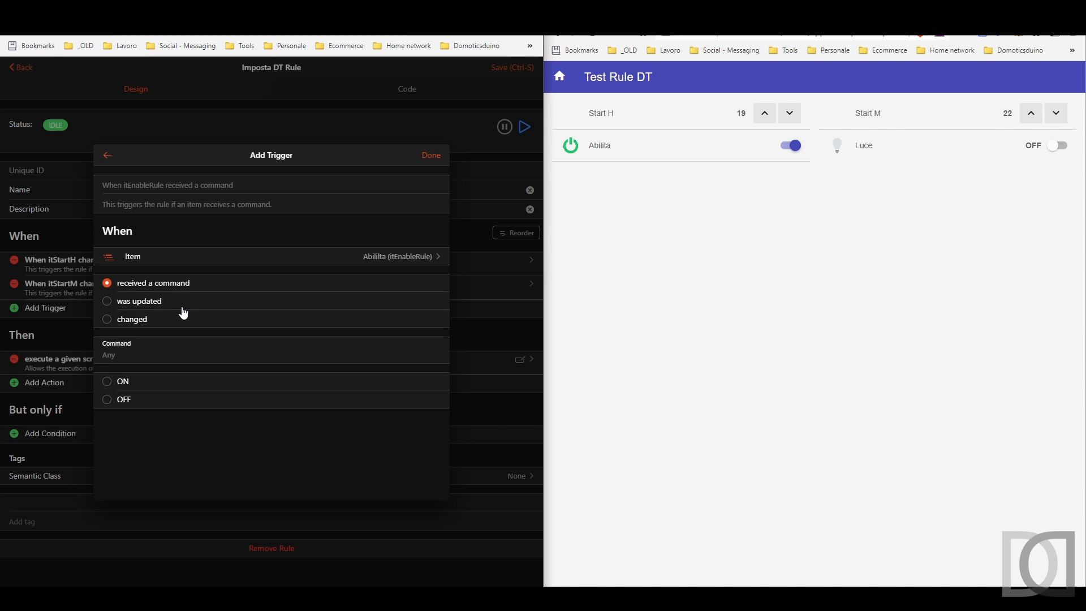
pyautogui.click(127, 326)
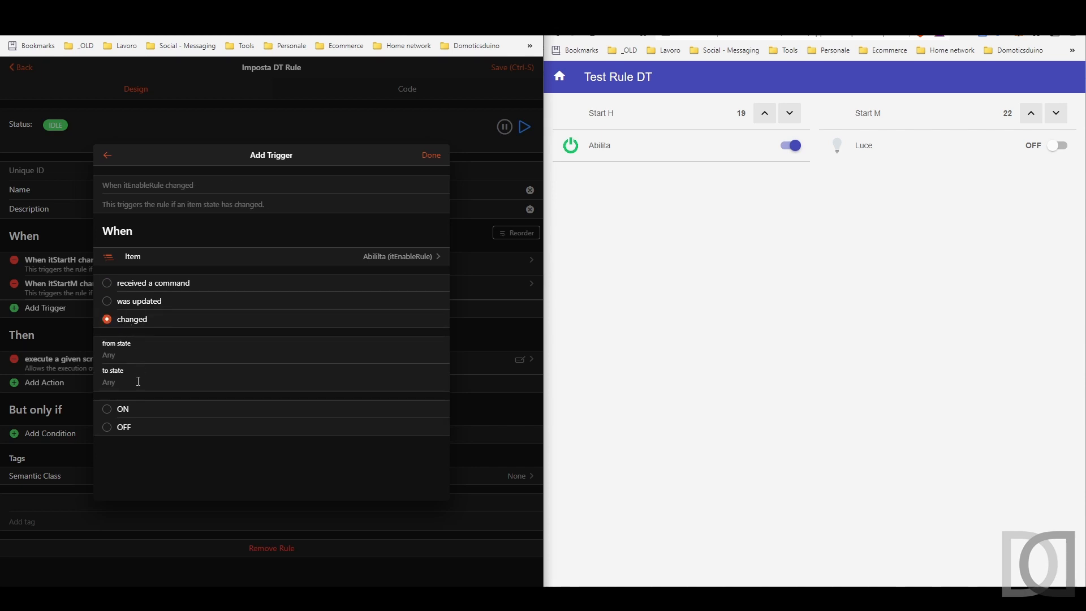
pyautogui.click(107, 409)
pyautogui.click(431, 155)
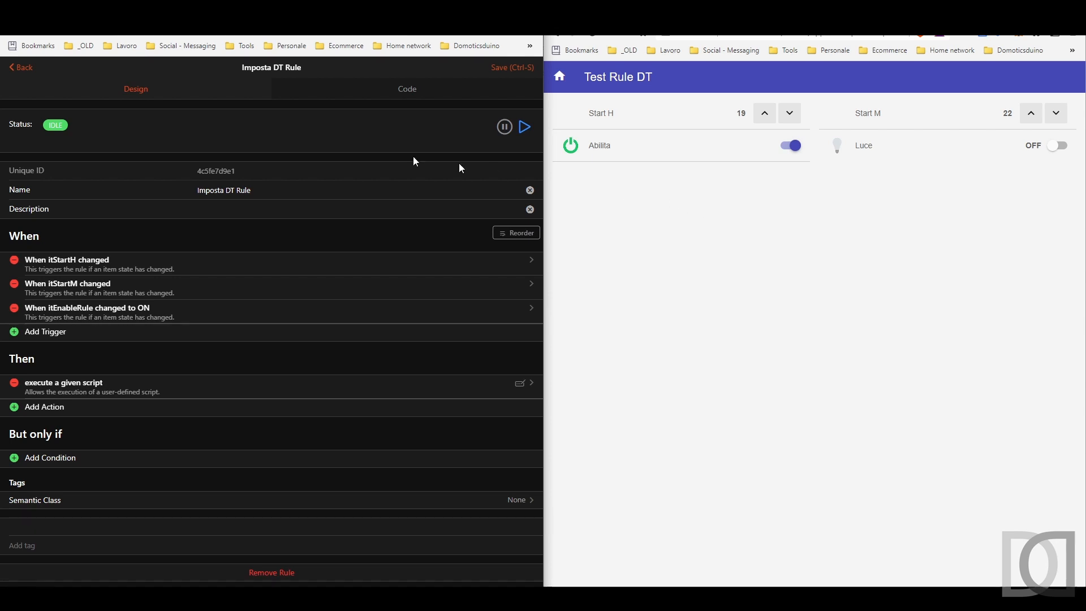
pyautogui.click(507, 74)
pyautogui.click(27, 70)
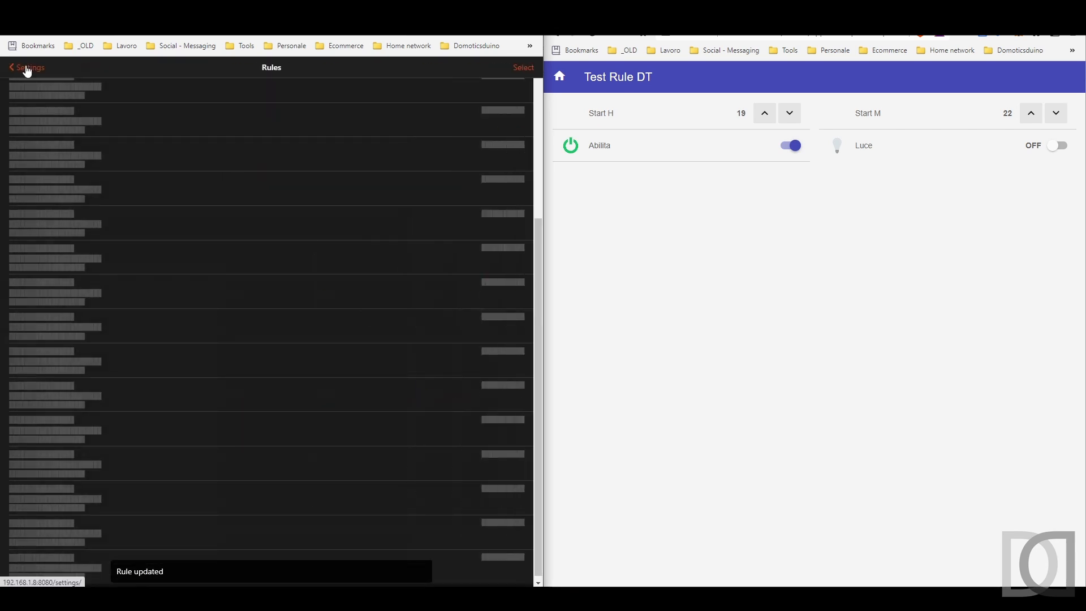
# Find the DT Start Rule item again by searching the items for rule, and open it.
pyautogui.click(27, 70)
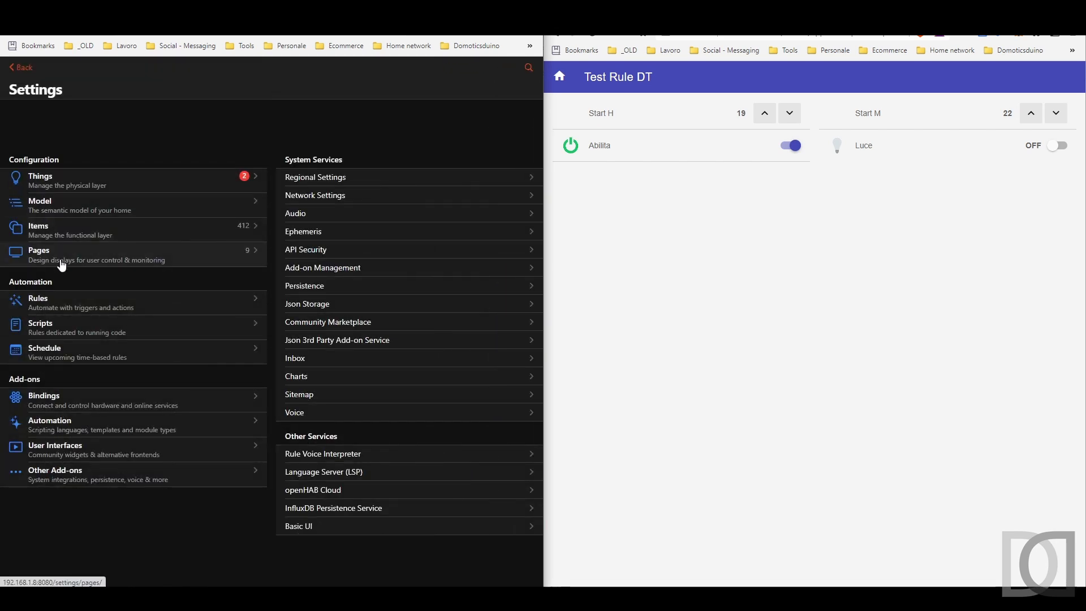
pyautogui.click(58, 229)
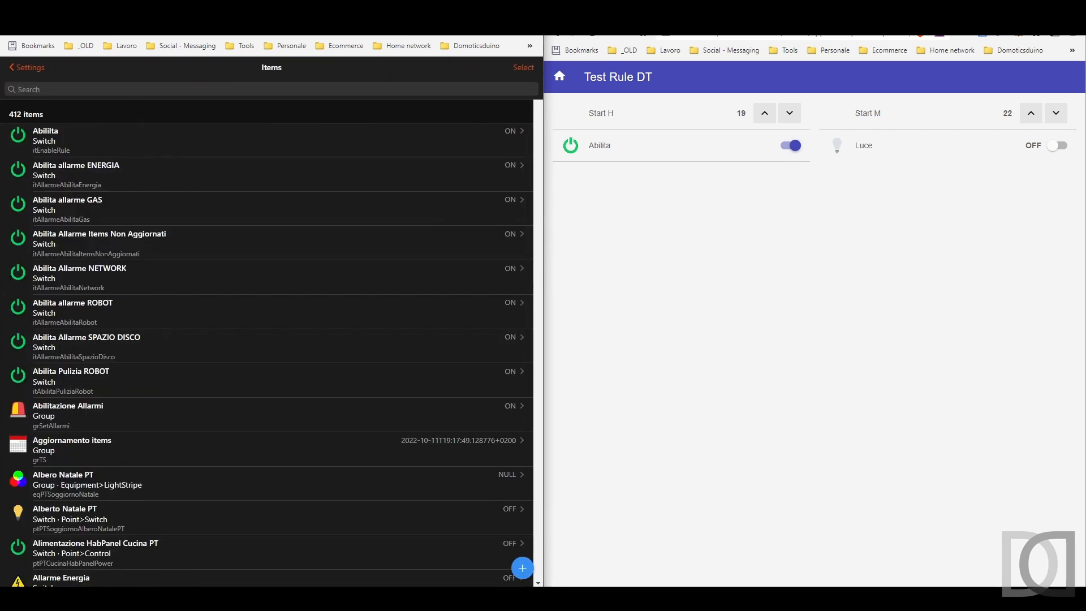
pyautogui.write('rule')
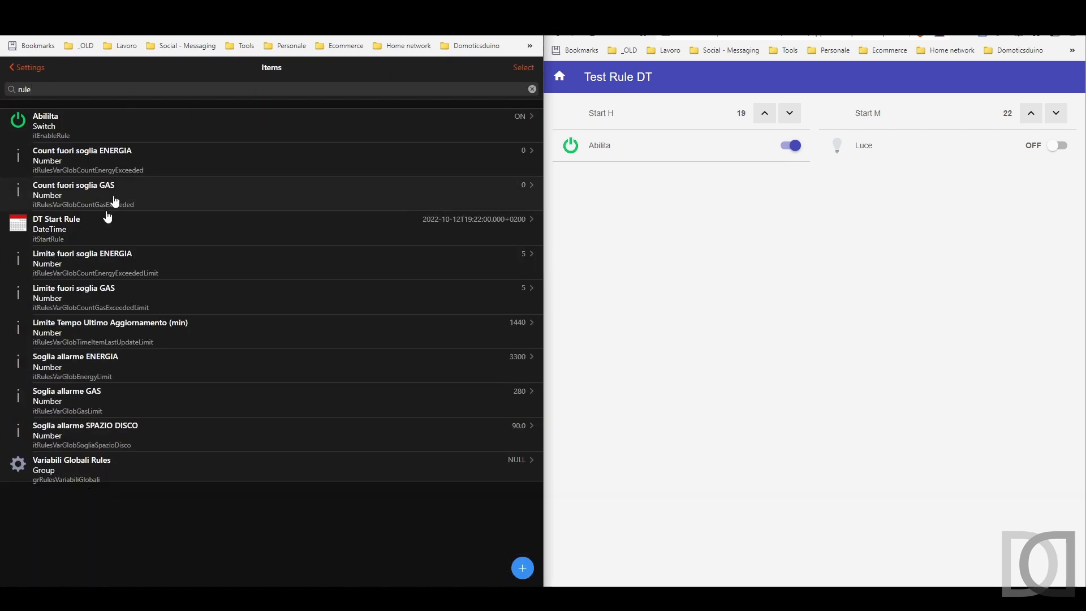
pyautogui.click(93, 223)
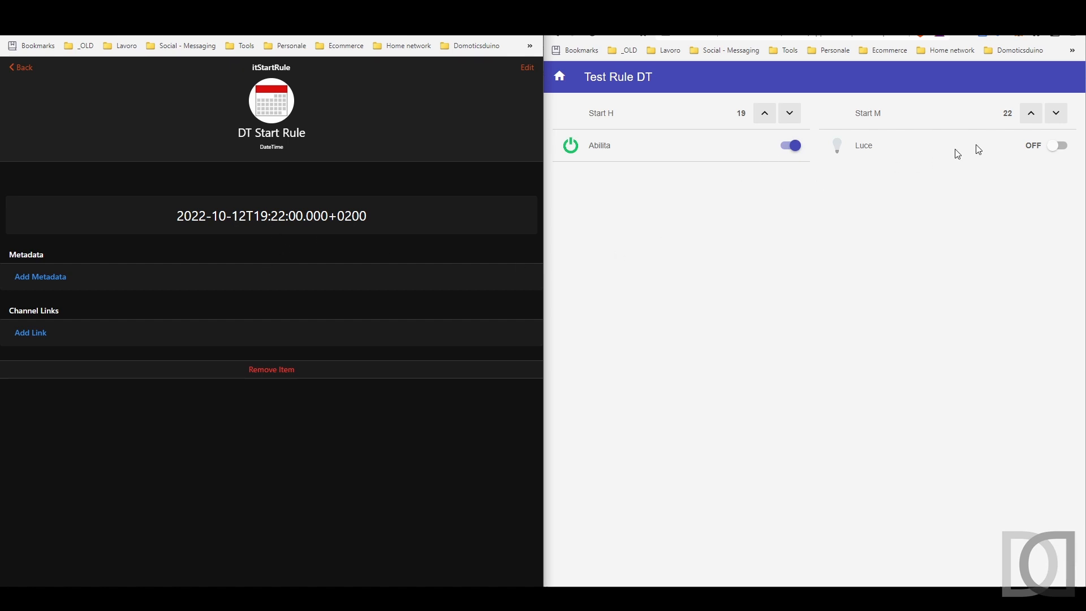
# Set Start M to 27 in the displayed sitemap, comparing the start time with the system clock.
pyautogui.click(1032, 115)
pyautogui.click(1032, 115)
pyautogui.click(1032, 120)
pyautogui.click(1032, 120)
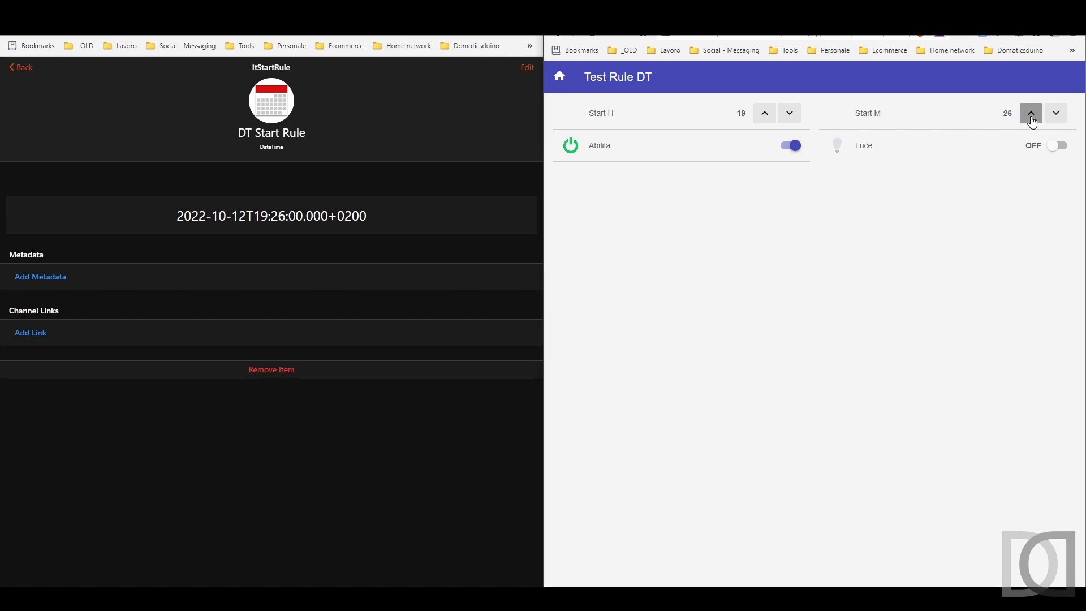
pyautogui.click(1032, 120)
pyautogui.click(1033, 120)
pyautogui.click(1052, 598)
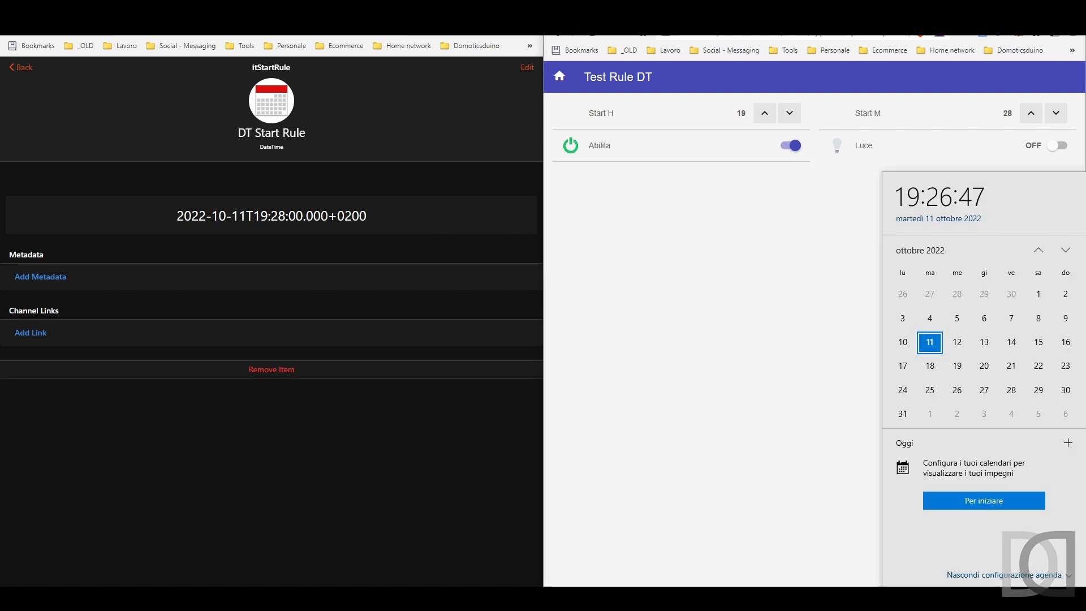
pyautogui.click(737, 415)
pyautogui.click(1056, 114)
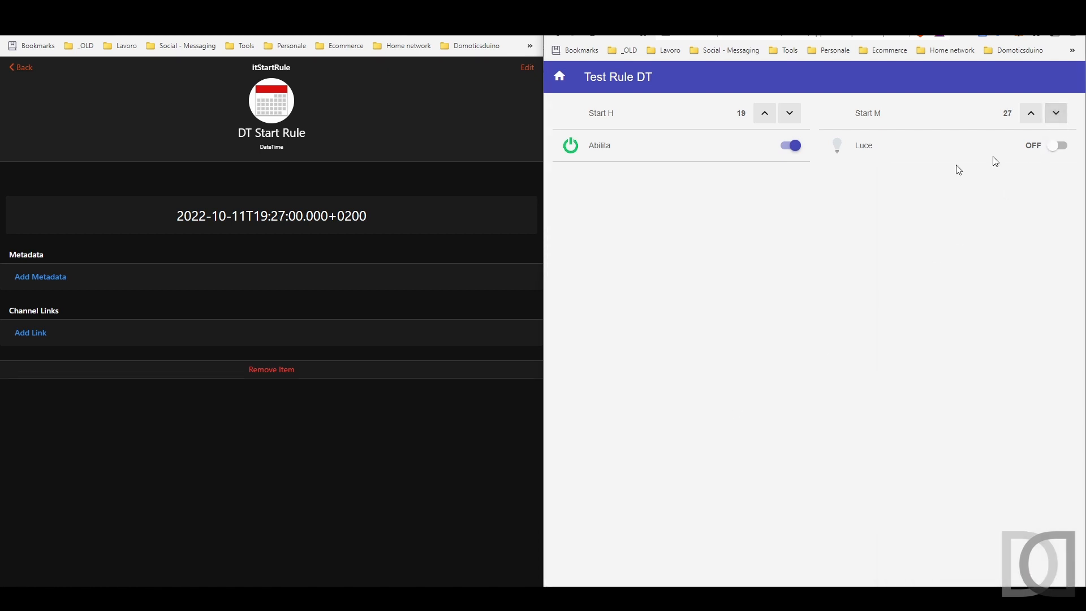
# Turn the Abilita switch off, check the system clock for 19:27, and turn Abilita back on.
pyautogui.click(789, 149)
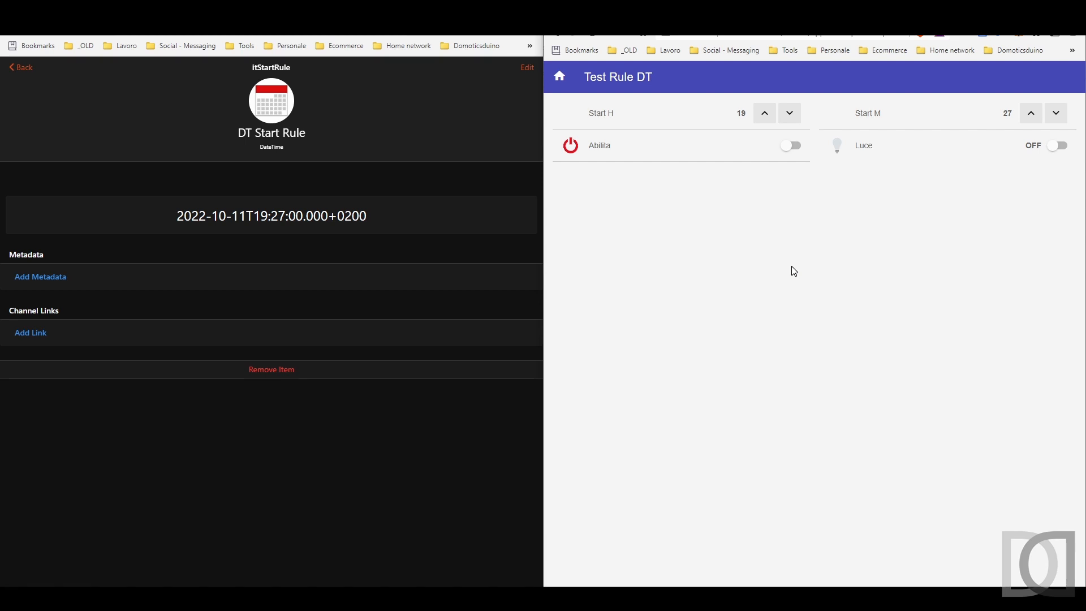
pyautogui.click(1052, 599)
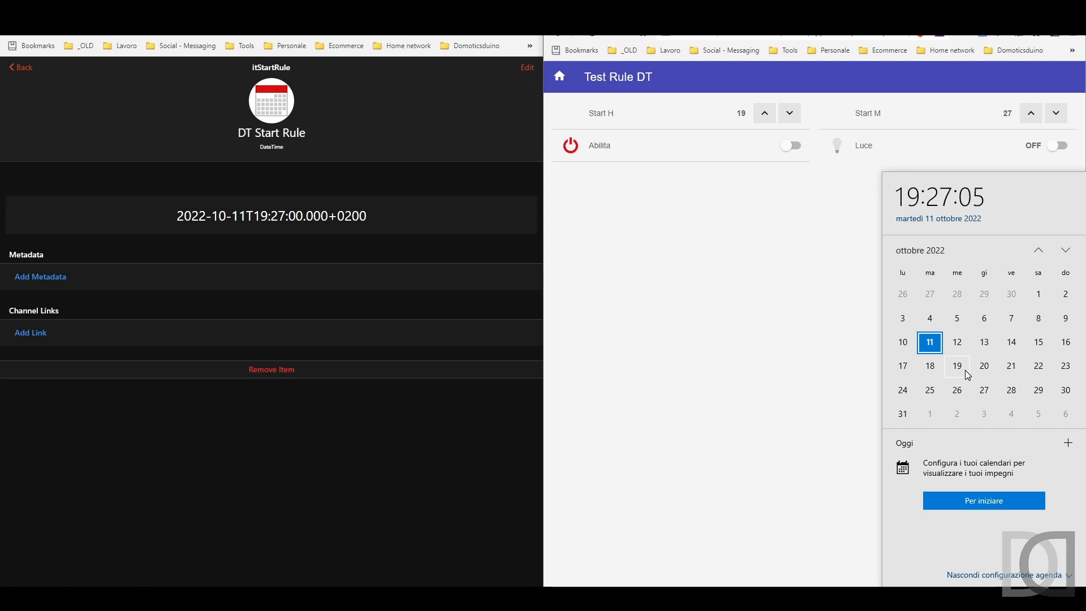
pyautogui.click(724, 320)
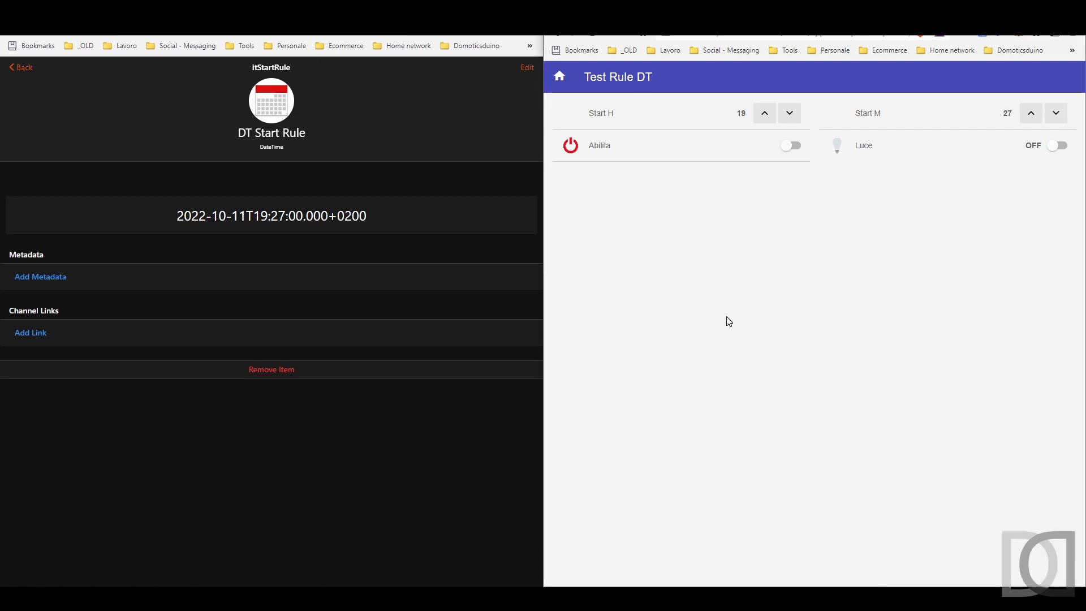
pyautogui.click(795, 148)
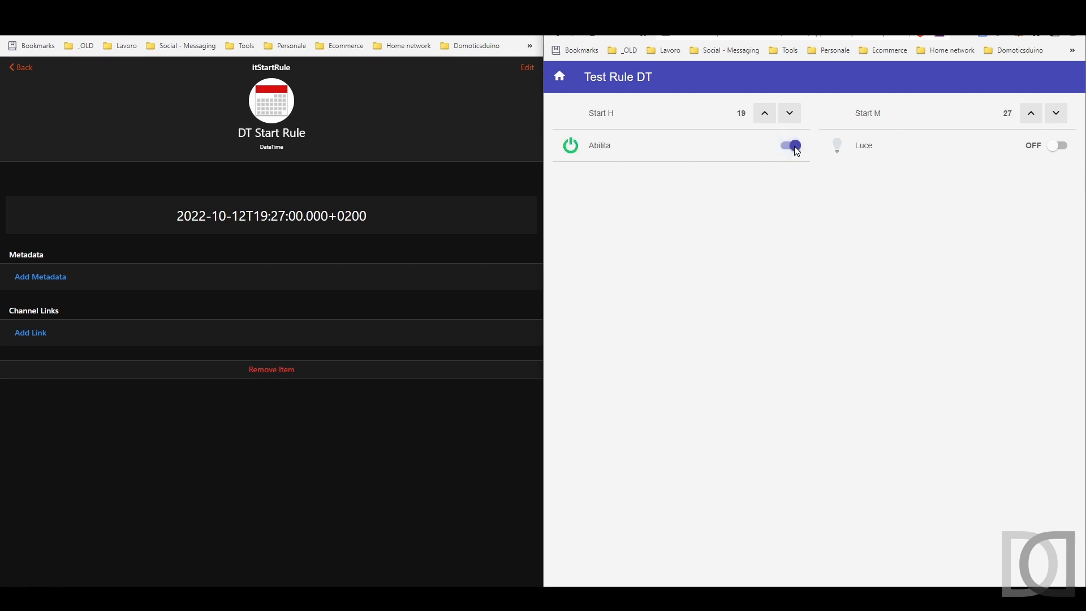